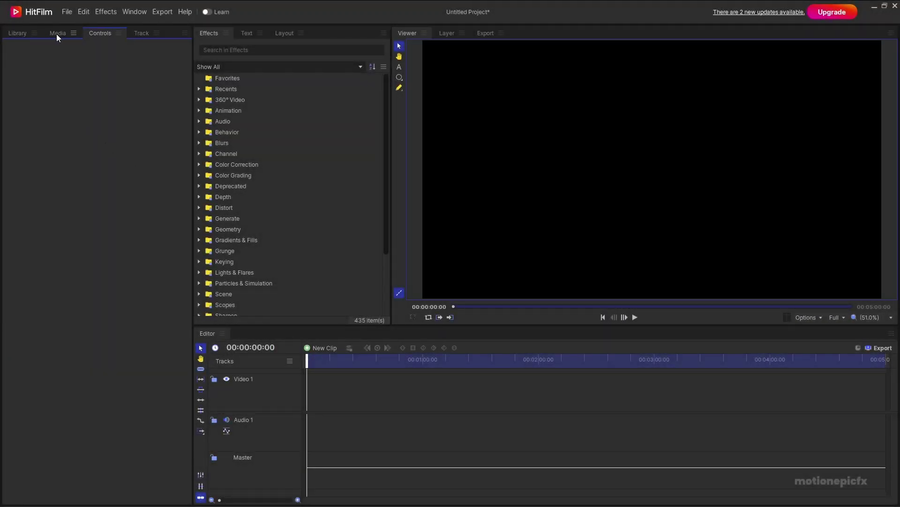
Step: Create a new composite shot named main with a 30 fps frame rate
{"action": "left_click", "coordinate": [58, 33]}
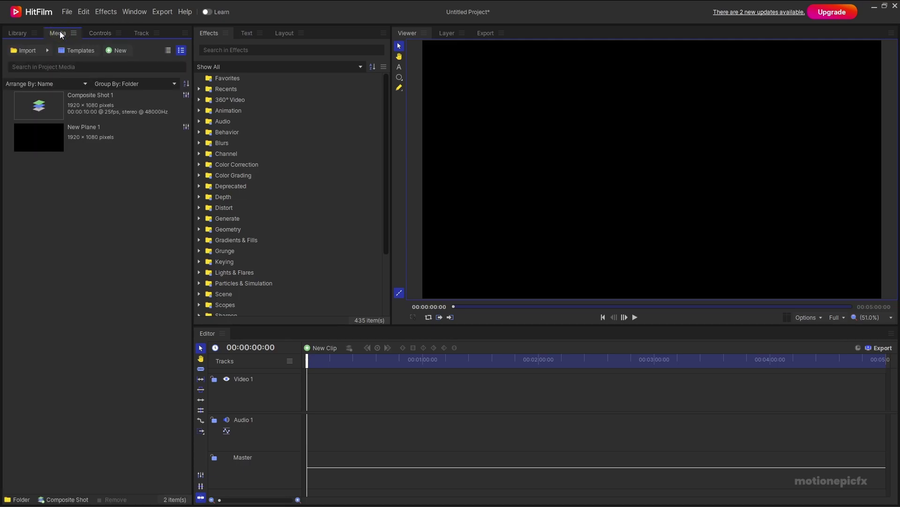
{"action": "left_click", "coordinate": [118, 50]}
{"action": "left_click", "coordinate": [131, 64]}
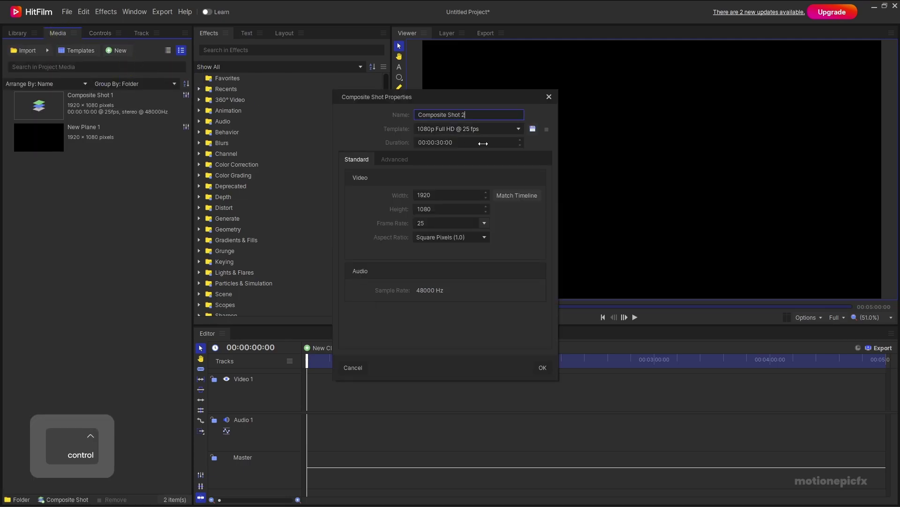
{"action": "key", "text": "ctrl+a"}
{"action": "type", "text": "main"}
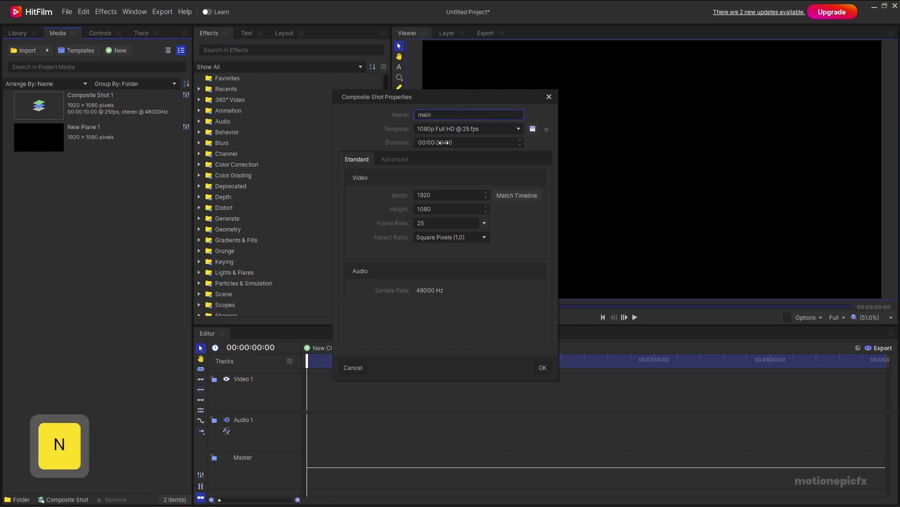
{"action": "type", "text": "10"}
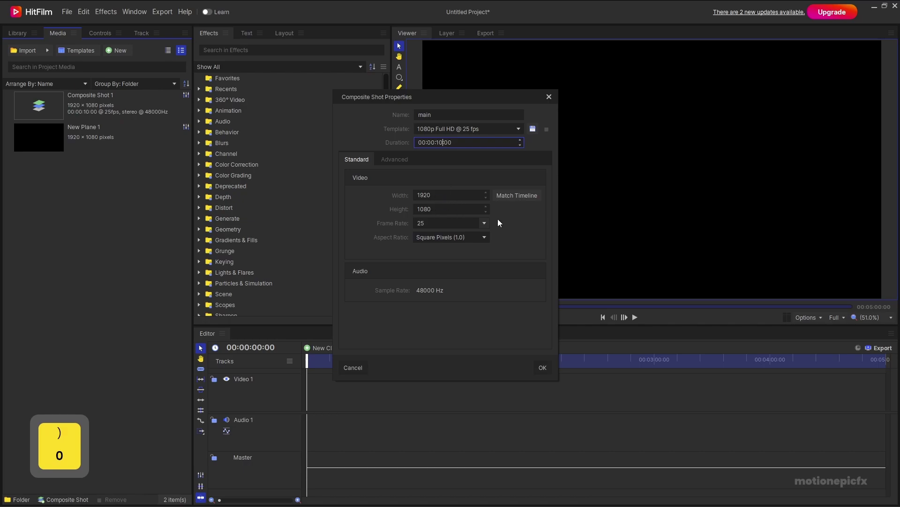
{"action": "left_click", "coordinate": [484, 223]}
{"action": "left_click", "coordinate": [431, 287]}
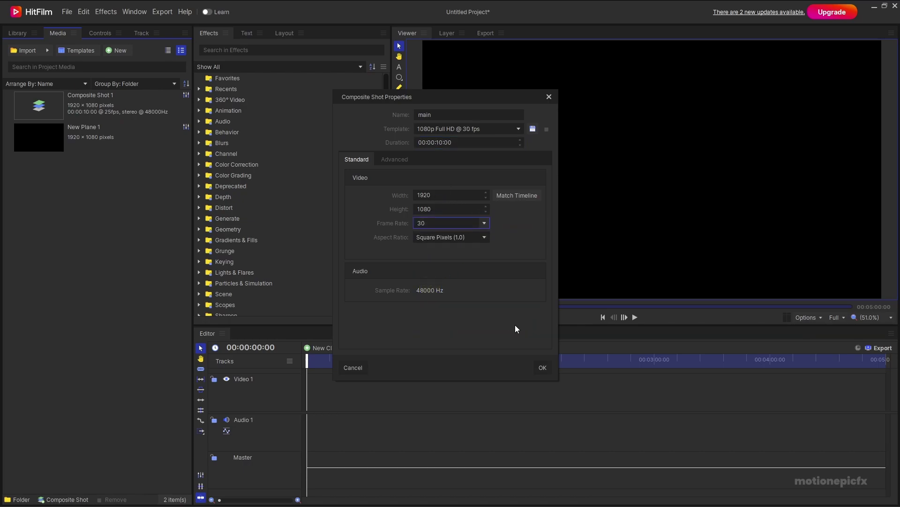
{"action": "key", "text": "Return"}
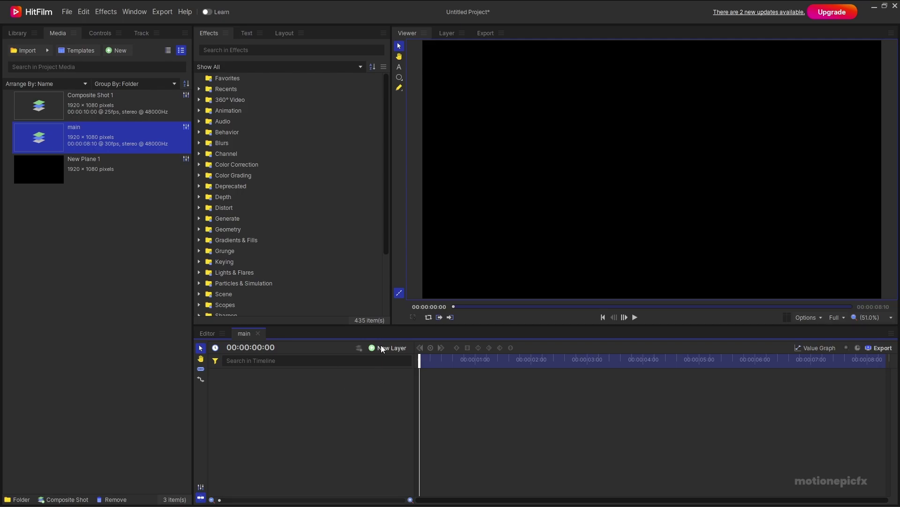
Step: Add a new plane layer and name it solid
{"action": "left_click", "coordinate": [381, 346]}
{"action": "left_click", "coordinate": [384, 359]}
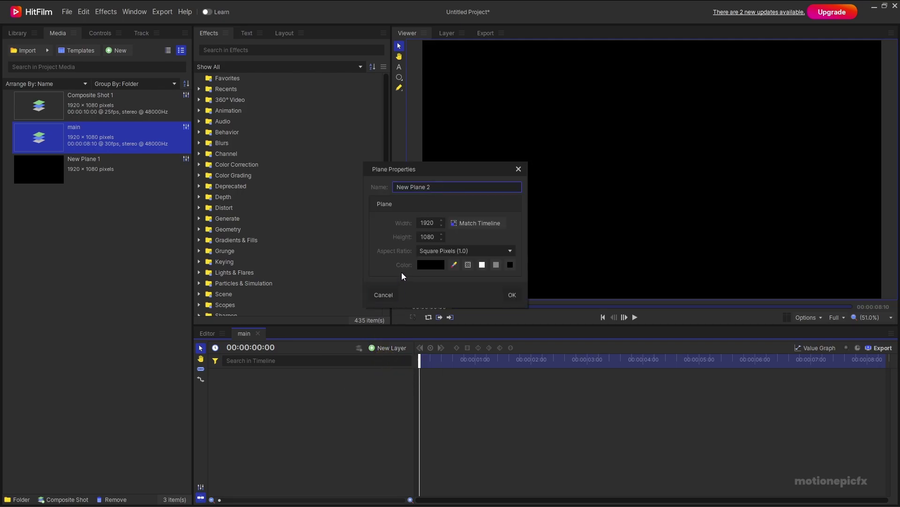
{"action": "key", "text": "ctrl+a"}
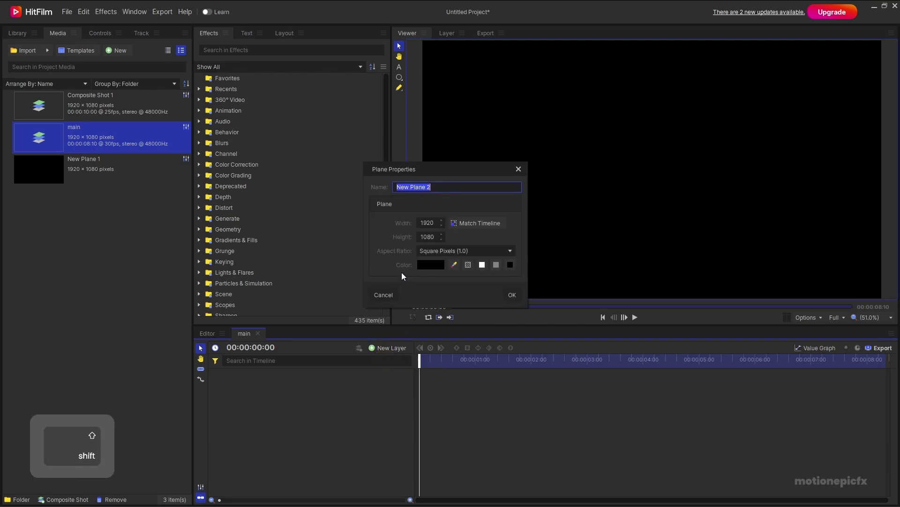
{"action": "type", "text": "solid"}
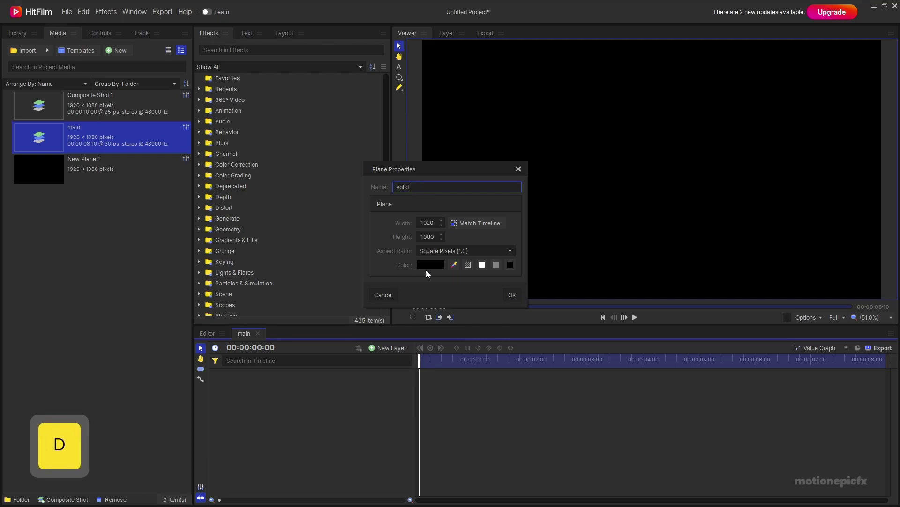
Step: Confirm the solid plane and apply Fractal Noise to it via an effects search for 'frac'
{"action": "left_click", "coordinate": [515, 295]}
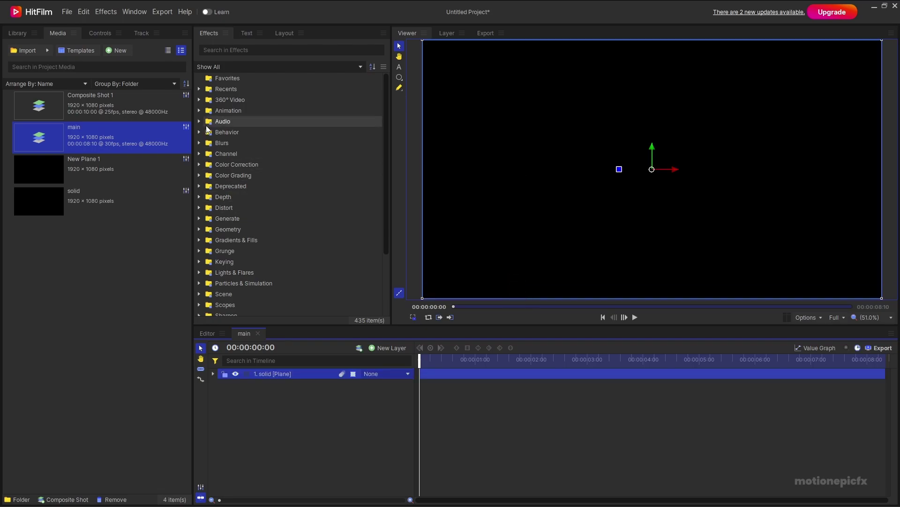
{"action": "left_click", "coordinate": [231, 51]}
{"action": "type", "text": "frac"}
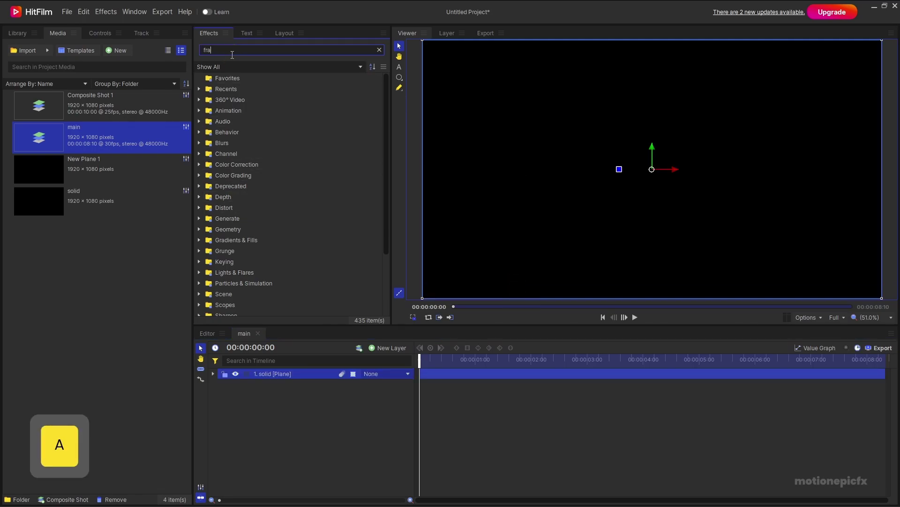
{"action": "double_click", "coordinate": [257, 89]}
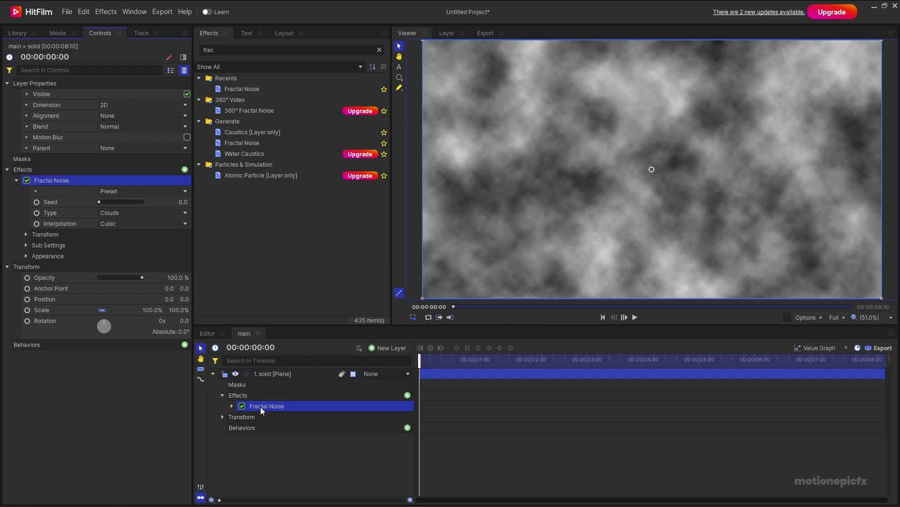
{"action": "left_click", "coordinate": [242, 90]}
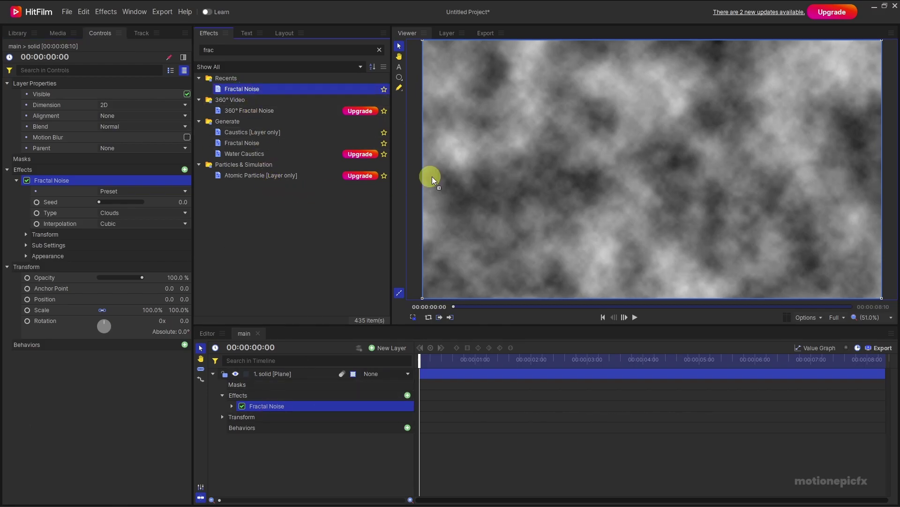
{"action": "left_click_drag", "start_coordinate": [575, 154], "coordinate": [401, 281]}
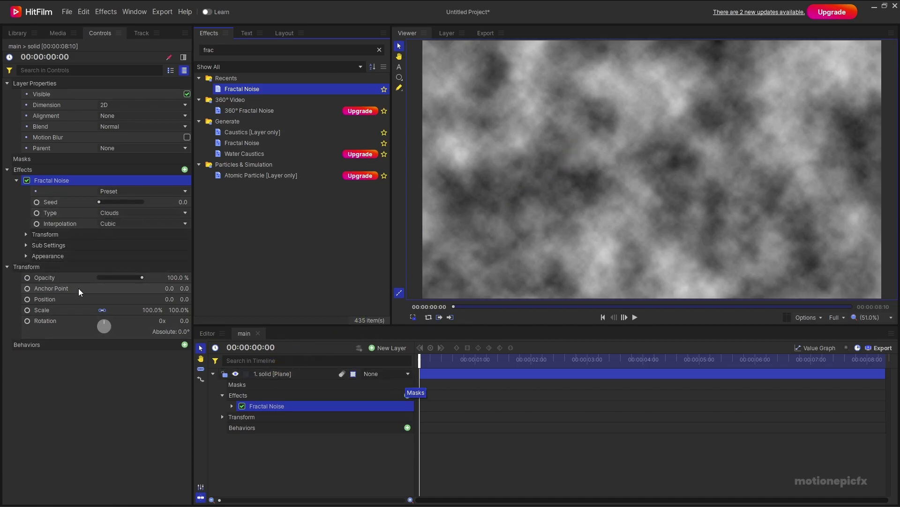
Step: Set the Fractal Noise exposure to 3.80 and offset to -0.56
{"action": "left_click", "coordinate": [26, 257]}
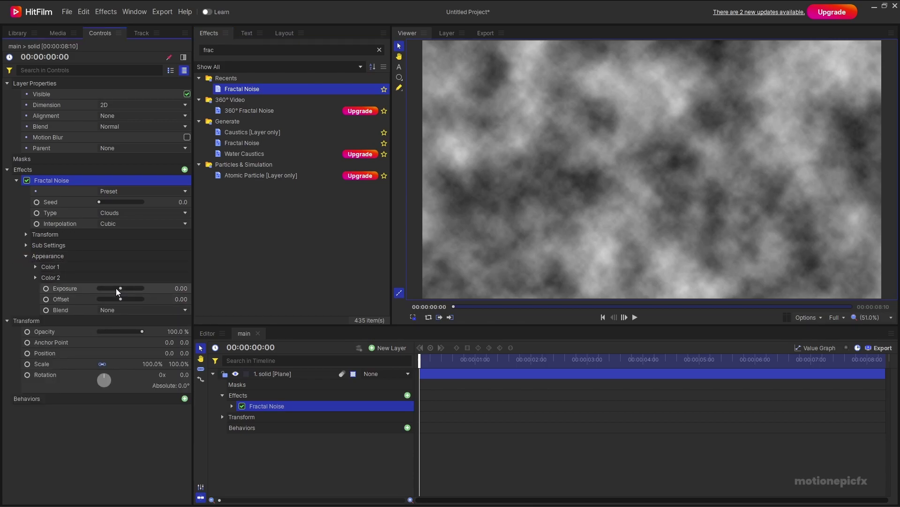
{"action": "left_click_drag", "start_coordinate": [119, 288], "coordinate": [129, 289]}
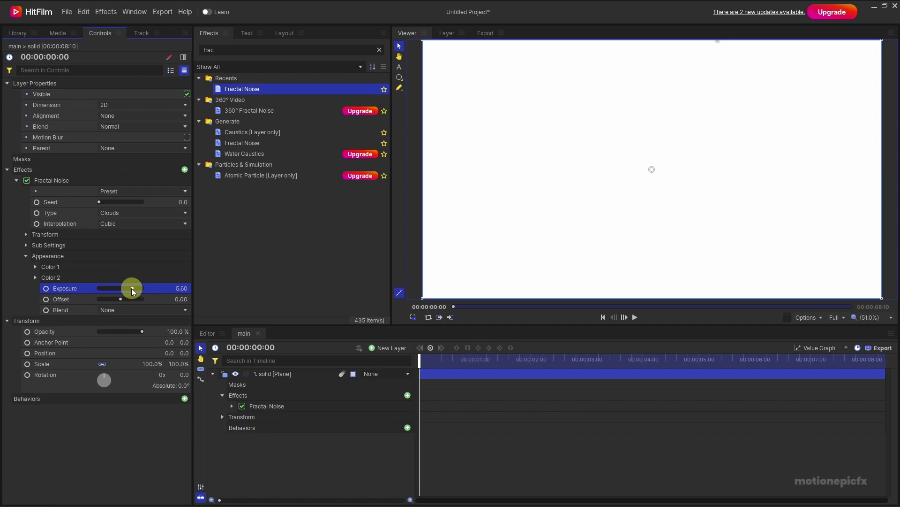
{"action": "left_click_drag", "start_coordinate": [122, 302], "coordinate": [109, 296]}
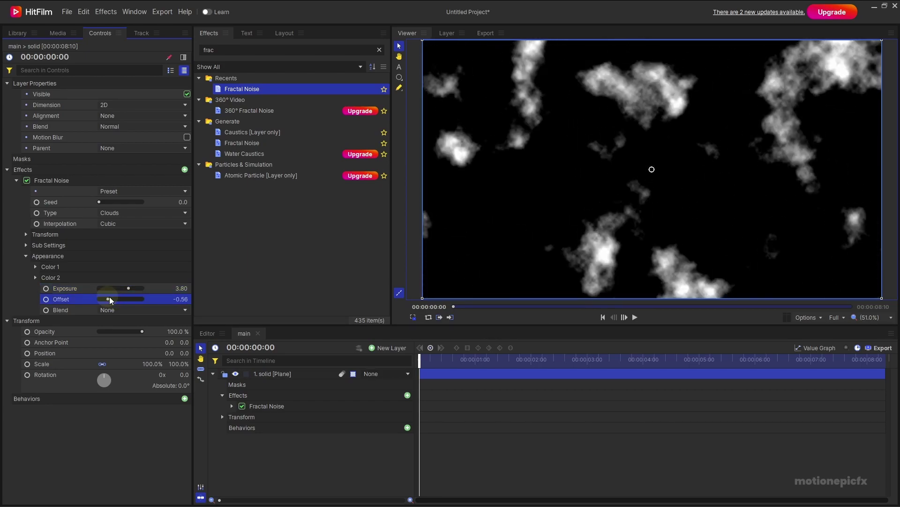
Step: Shrink the noise scale to 47 px with axis scale 23% × 1088%
{"action": "left_click", "coordinate": [26, 234]}
{"action": "left_click_drag", "start_coordinate": [176, 279], "coordinate": [177, 280]}
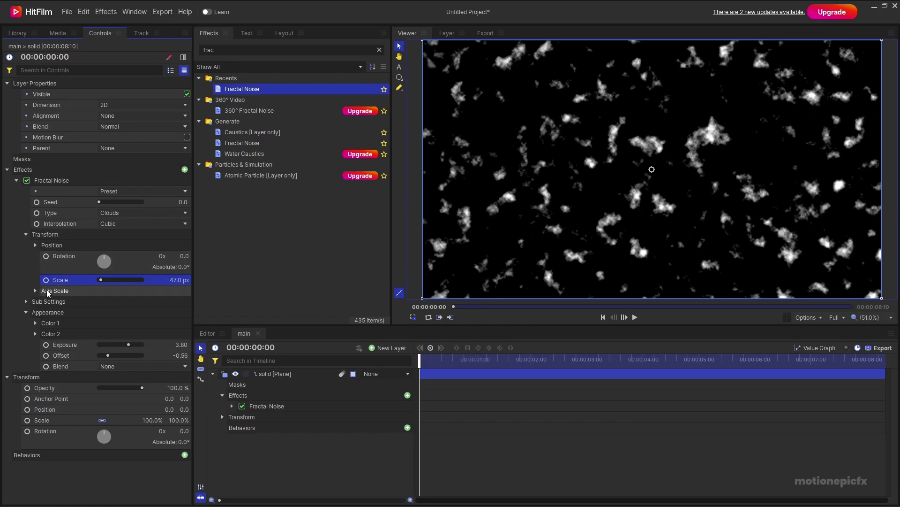
{"action": "left_click", "coordinate": [35, 291]}
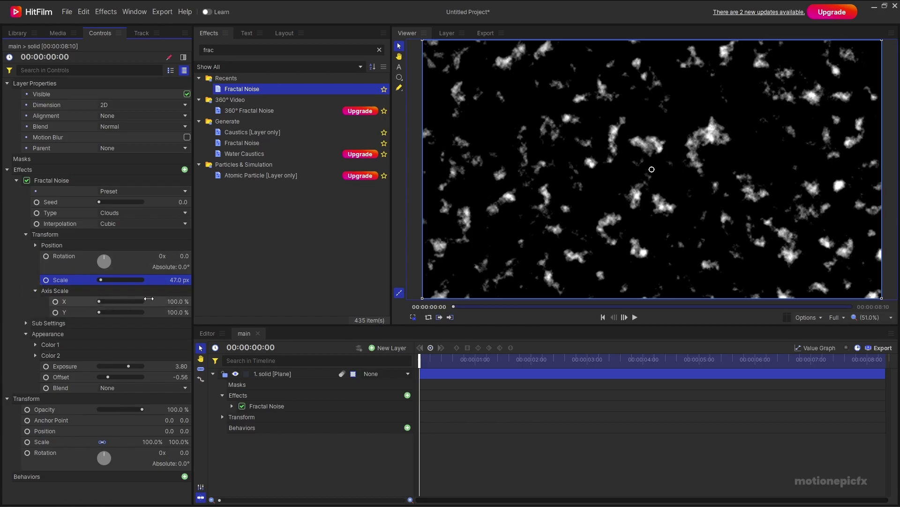
{"action": "left_click_drag", "start_coordinate": [177, 302], "coordinate": [174, 313]}
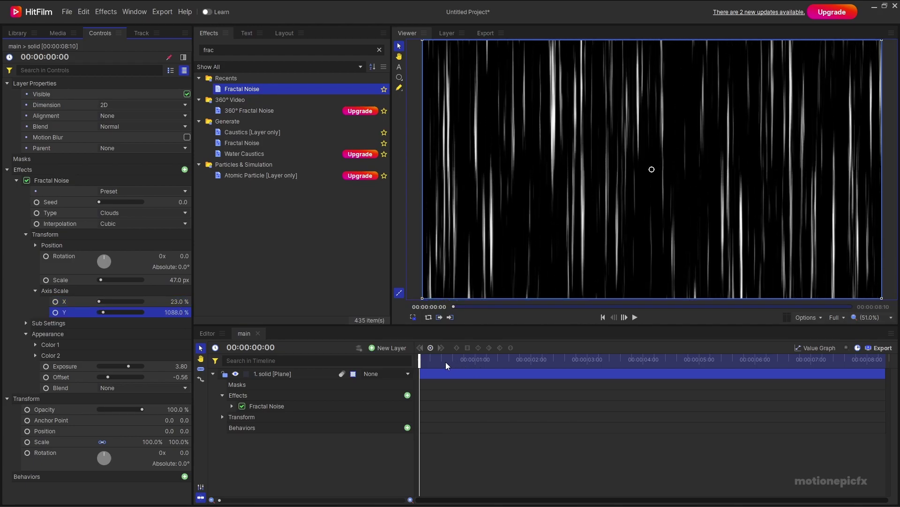
Step: Animate the noise Seed from 0.0 at the start to 14.0 at the last frame
{"action": "mouse_move", "coordinate": [428, 363]}
{"action": "left_mouse_down"}
{"action": "mouse_move", "coordinate": [445, 365]}
{"action": "mouse_move", "coordinate": [412, 366]}
{"action": "left_mouse_up"}
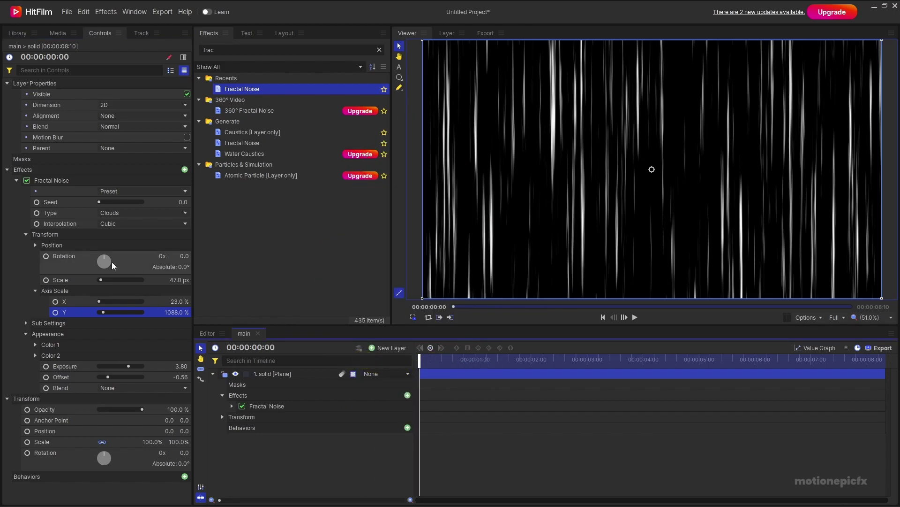
{"action": "left_click", "coordinate": [38, 205]}
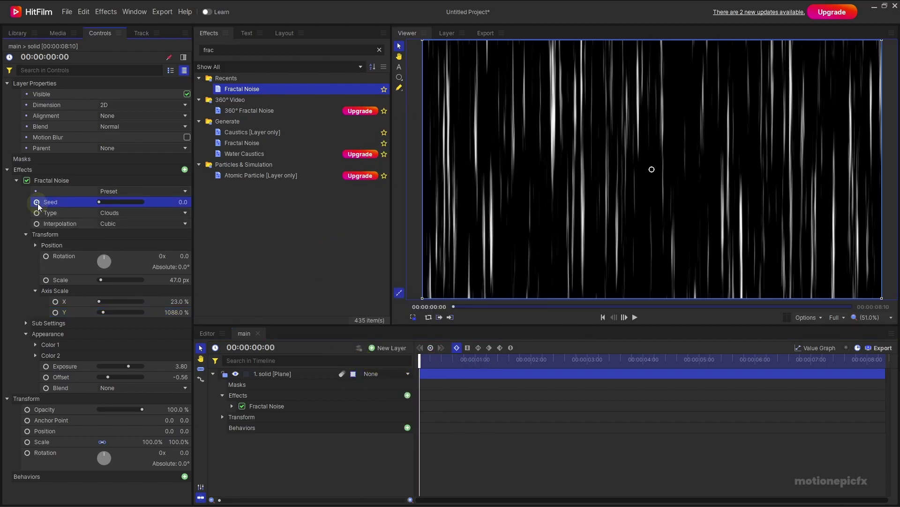
{"action": "left_click_drag", "start_coordinate": [483, 364], "coordinate": [895, 381]}
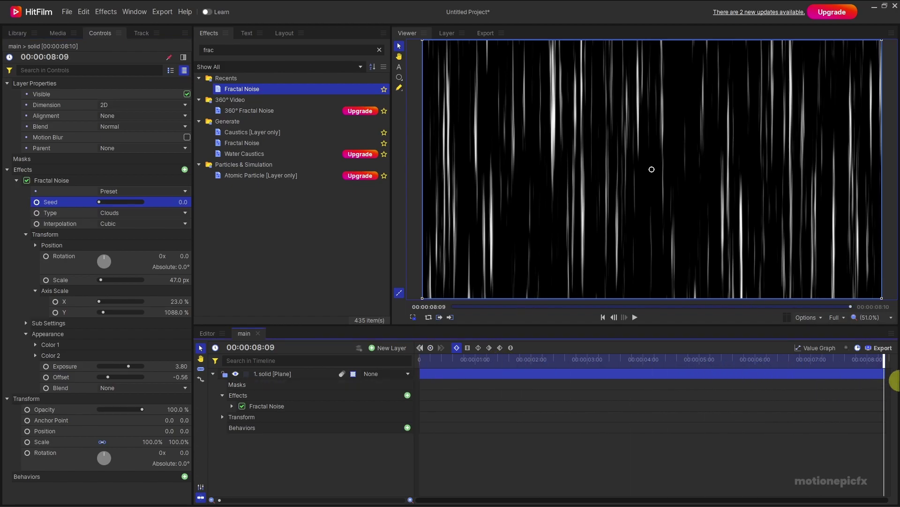
{"action": "left_click_drag", "start_coordinate": [183, 202], "coordinate": [181, 202]}
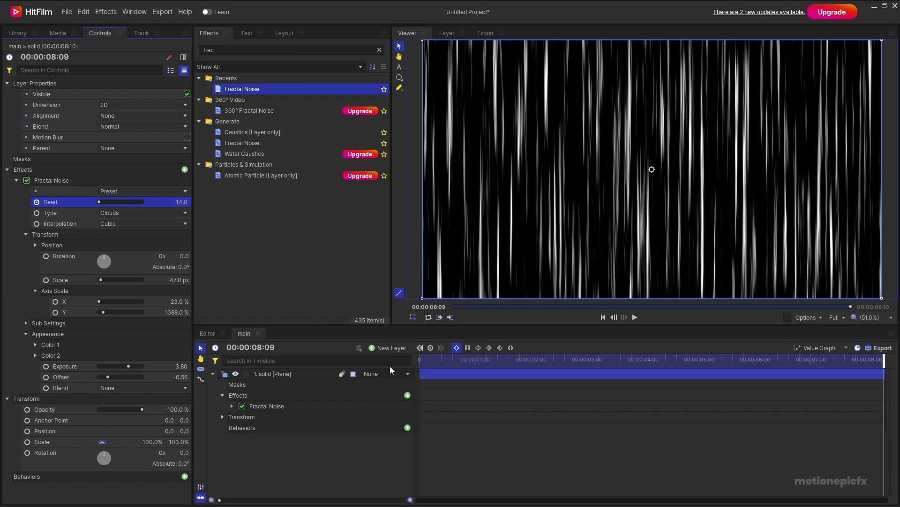
{"action": "left_click", "coordinate": [431, 362]}
Step: Play the animated streaks from the first frame and stop the preview
{"action": "key", "text": "d"}
{"action": "key", "text": "space"}
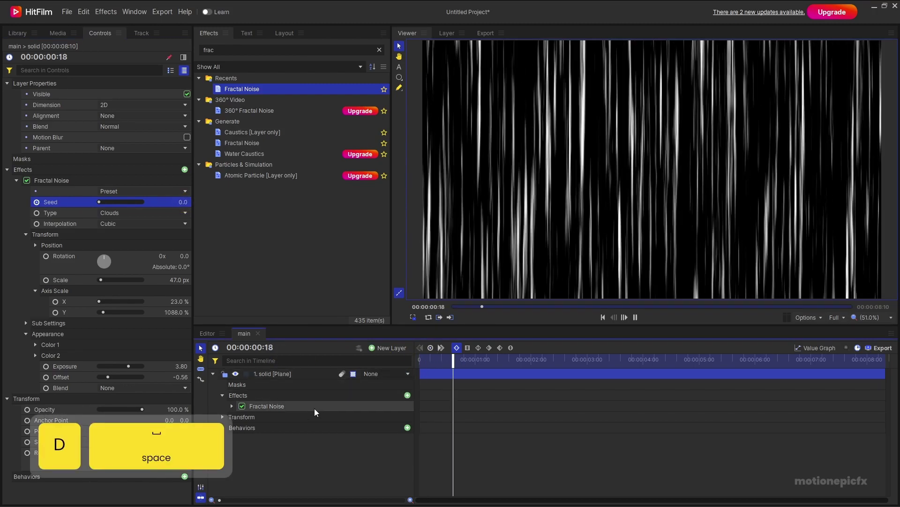
{"action": "left_click", "coordinate": [302, 472]}
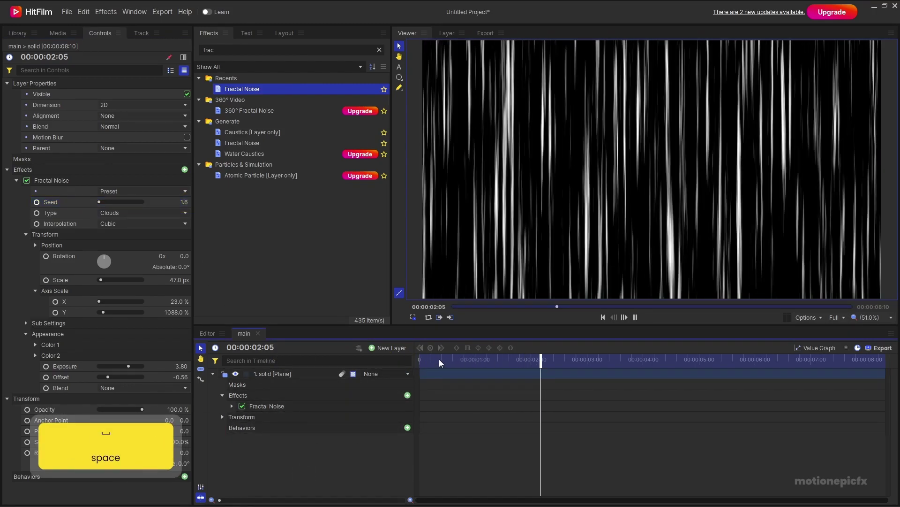
{"action": "key", "text": "space"}
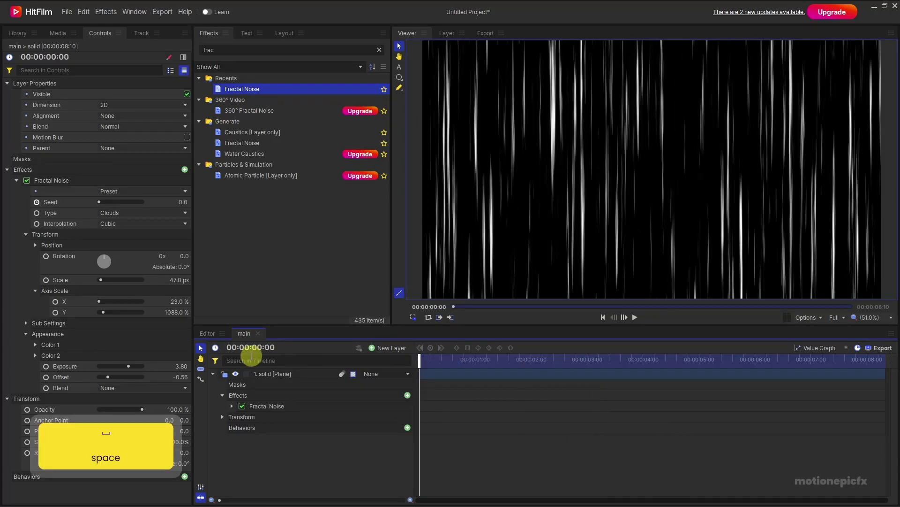
{"action": "key", "text": "space"}
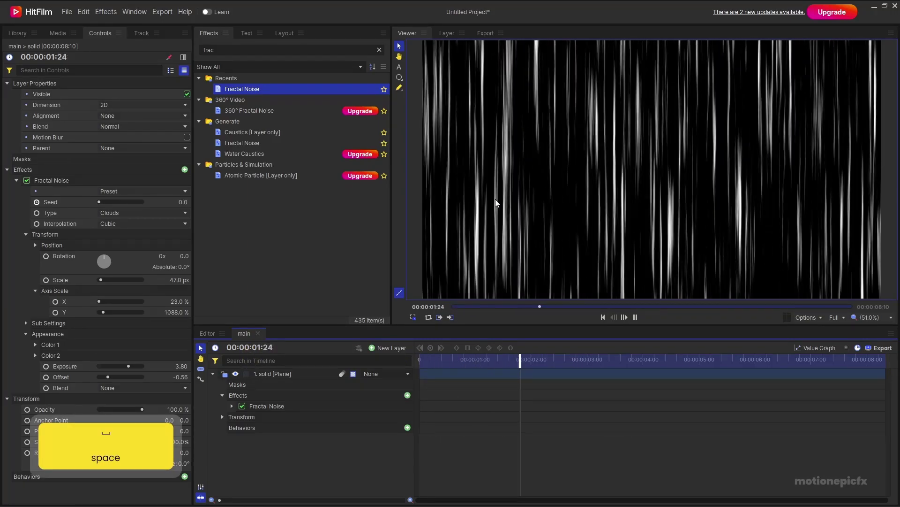
{"action": "key", "text": "space"}
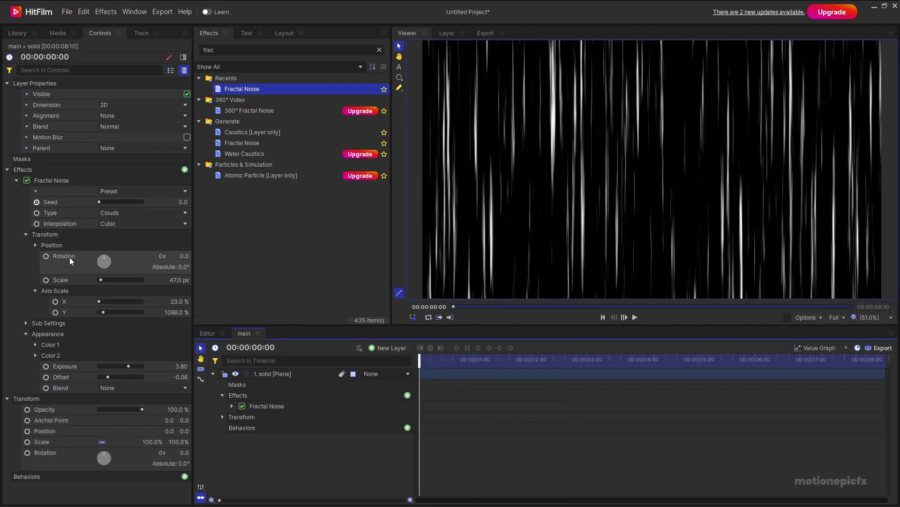
Step: Rotate the Fractal Noise 90° so the streaks run horizontally
{"action": "left_click", "coordinate": [183, 255]}
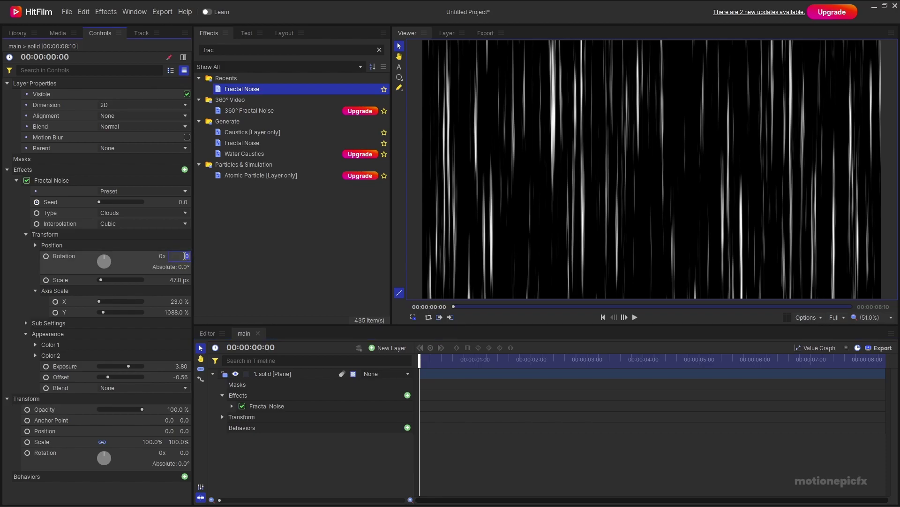
{"action": "type", "text": "90"}
{"action": "key", "text": "Return"}
{"action": "left_click_drag", "start_coordinate": [449, 365], "coordinate": [419, 361]}
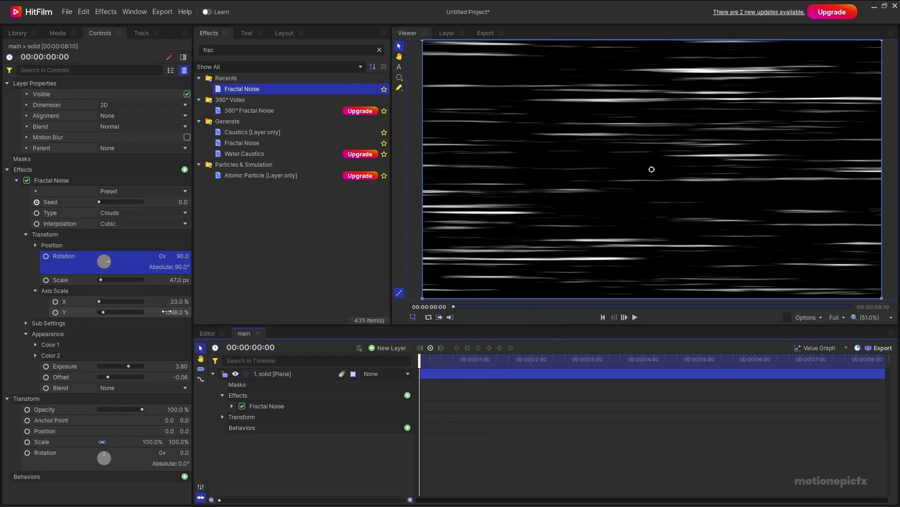
Step: Set the noise axis scale to 20% × 1519% and raise exposure to 6.68
{"action": "left_click_drag", "start_coordinate": [166, 312], "coordinate": [180, 301]}
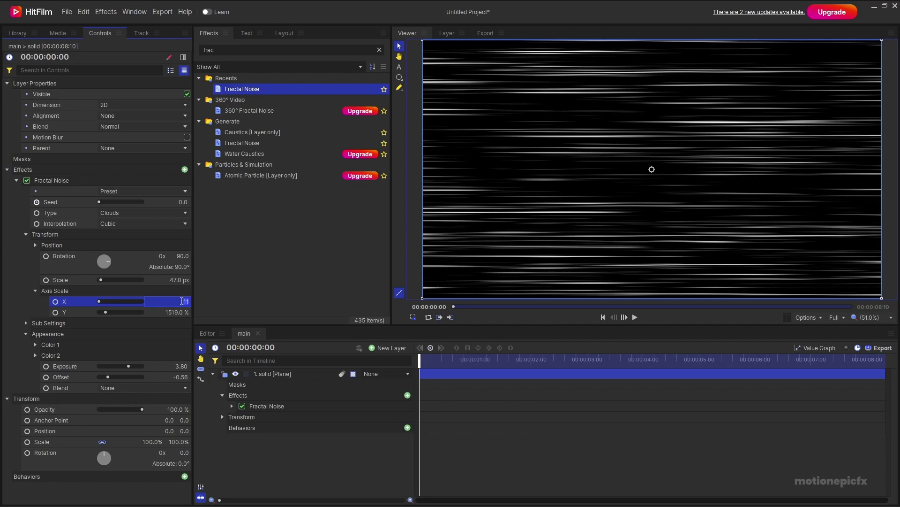
{"action": "type", "text": "20"}
{"action": "key", "text": "Return"}
{"action": "left_click_drag", "start_coordinate": [186, 368], "coordinate": [177, 378]}
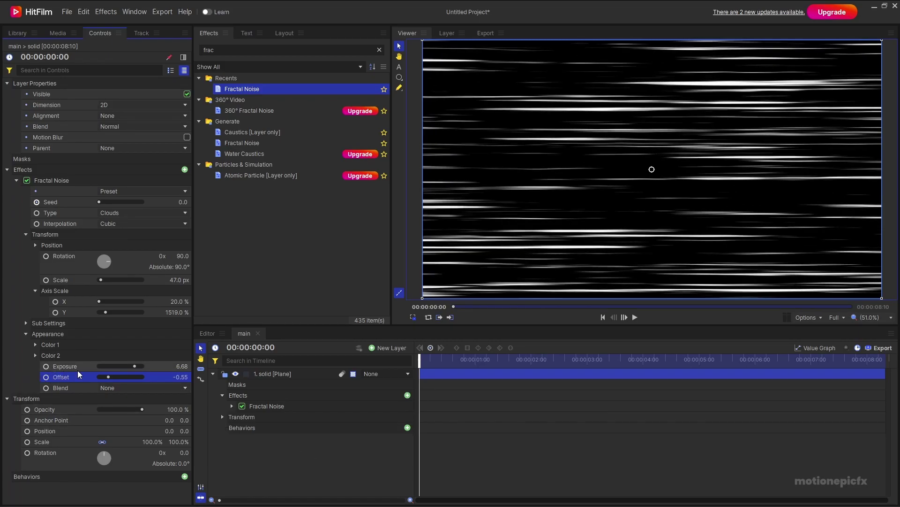
{"action": "mouse_move", "coordinate": [430, 361]}
{"action": "left_mouse_down"}
{"action": "mouse_move", "coordinate": [694, 362]}
{"action": "mouse_move", "coordinate": [420, 359]}
{"action": "left_mouse_up"}
Step: Apply Glow to the noise layer with Normal blend, intensity 1.0 and 12 px radius
{"action": "double_click", "coordinate": [226, 49]}
{"action": "type", "text": "glow"}
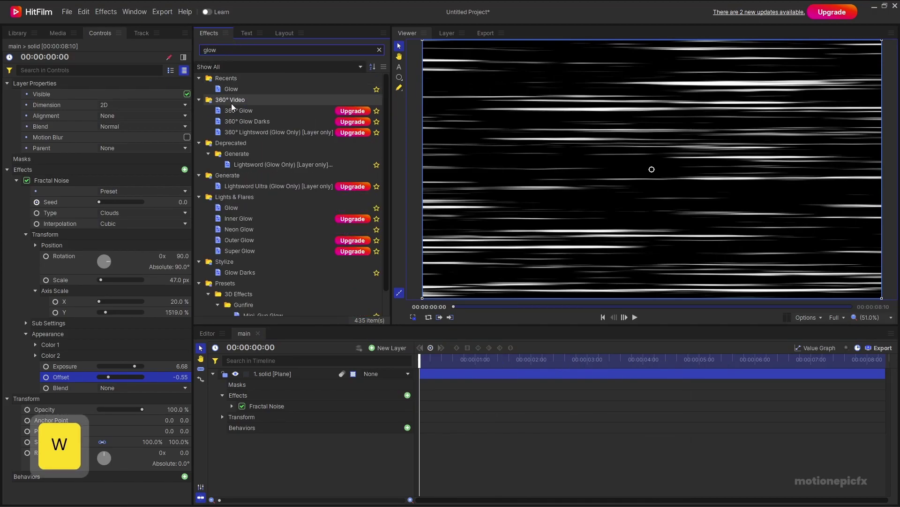
{"action": "double_click", "coordinate": [237, 89]}
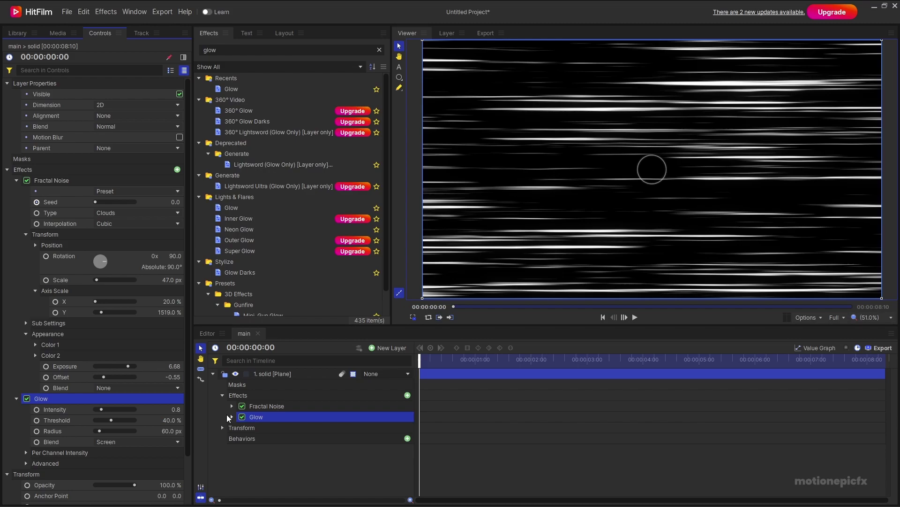
{"action": "left_click", "coordinate": [232, 416]}
{"action": "left_click", "coordinate": [362, 460]}
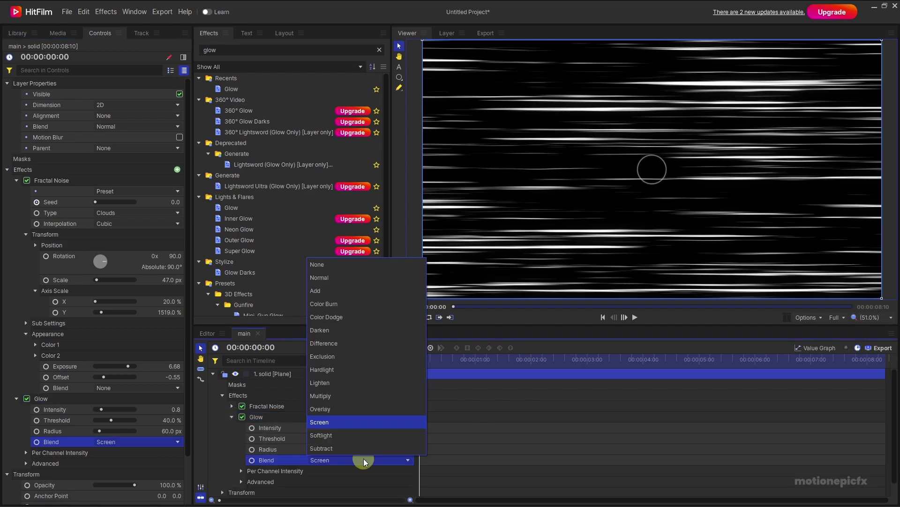
{"action": "left_click", "coordinate": [343, 278]}
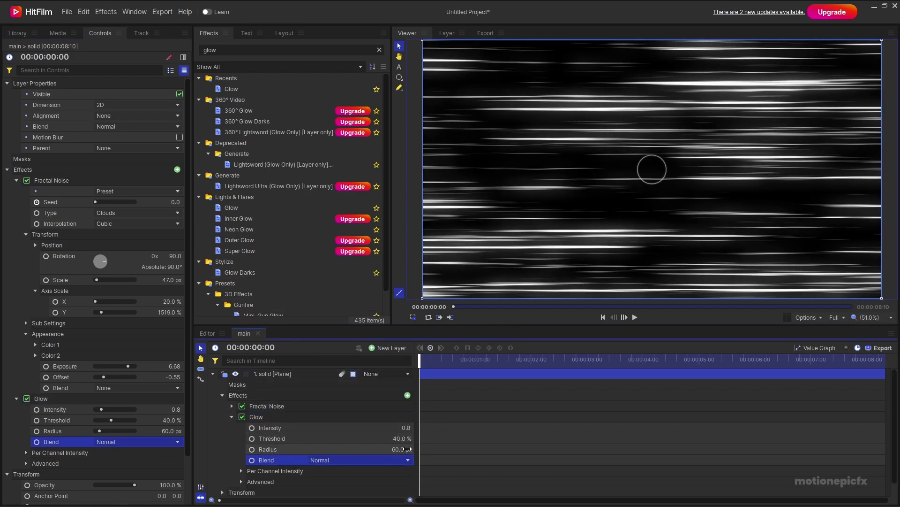
{"action": "left_click_drag", "start_coordinate": [404, 427], "coordinate": [400, 447]}
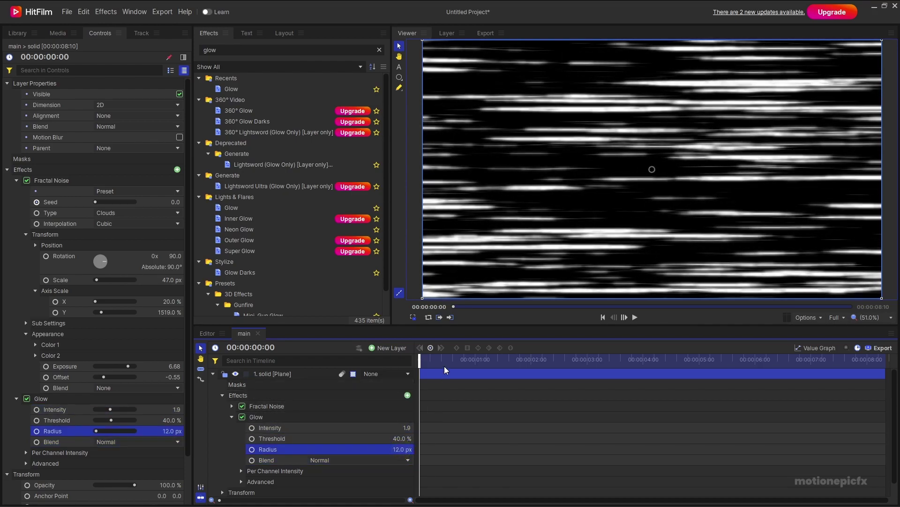
{"action": "left_click_drag", "start_coordinate": [446, 369], "coordinate": [504, 362]}
Step: Preview the glowing streaks at intensity 1.0, then switch the Glow off
{"action": "key", "text": "space"}
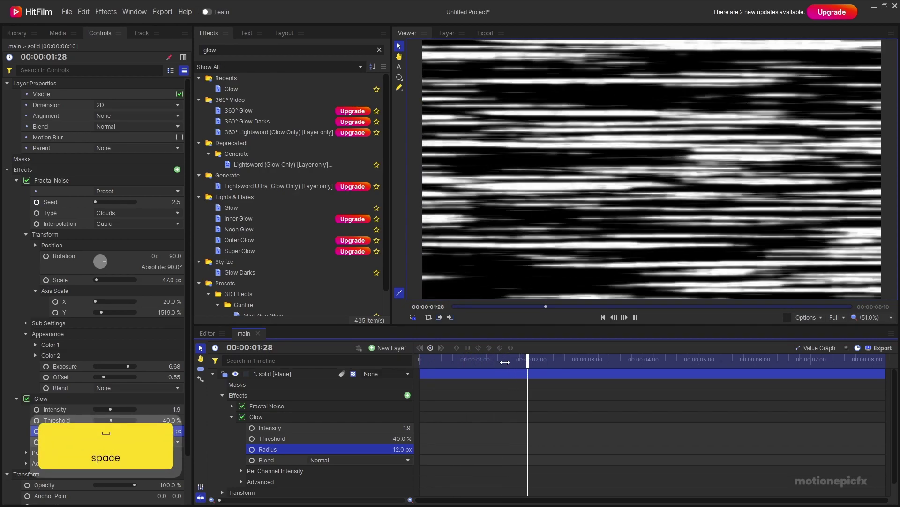
{"action": "key", "text": "space"}
{"action": "left_click_drag", "start_coordinate": [403, 428], "coordinate": [399, 427]}
{"action": "left_click", "coordinate": [419, 359]}
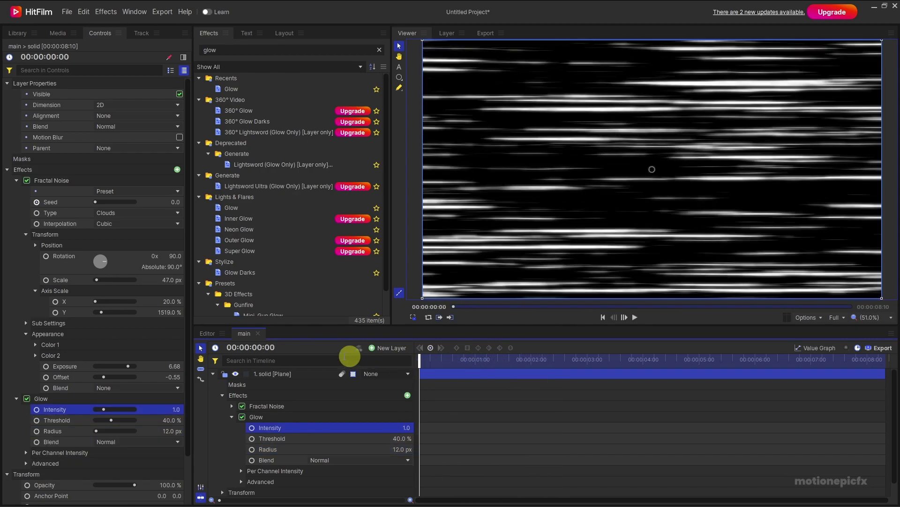
{"action": "key", "text": "space"}
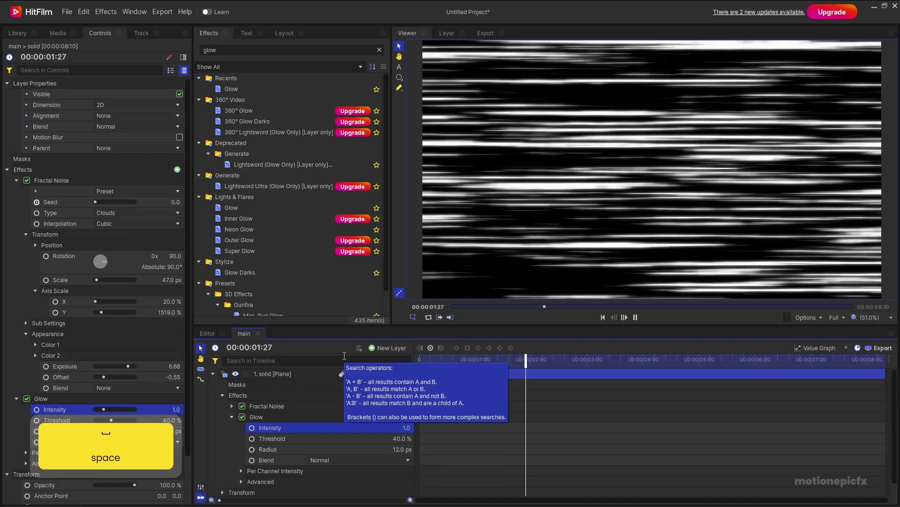
{"action": "key", "text": "space"}
{"action": "left_click", "coordinate": [242, 416]}
Step: Reset the Fractal Noise Rotation property to 0.0
{"action": "left_click", "coordinate": [232, 417]}
{"action": "key", "text": "w"}
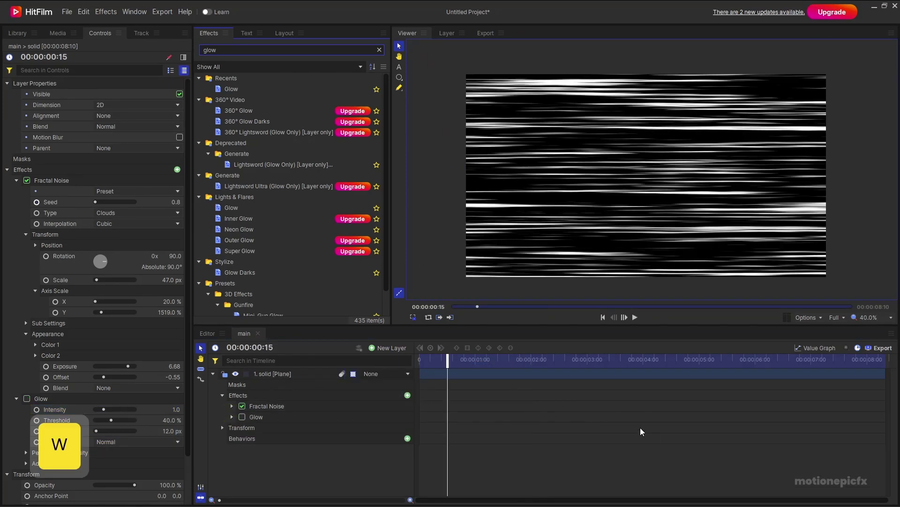
{"action": "left_click_drag", "start_coordinate": [446, 355], "coordinate": [487, 360]}
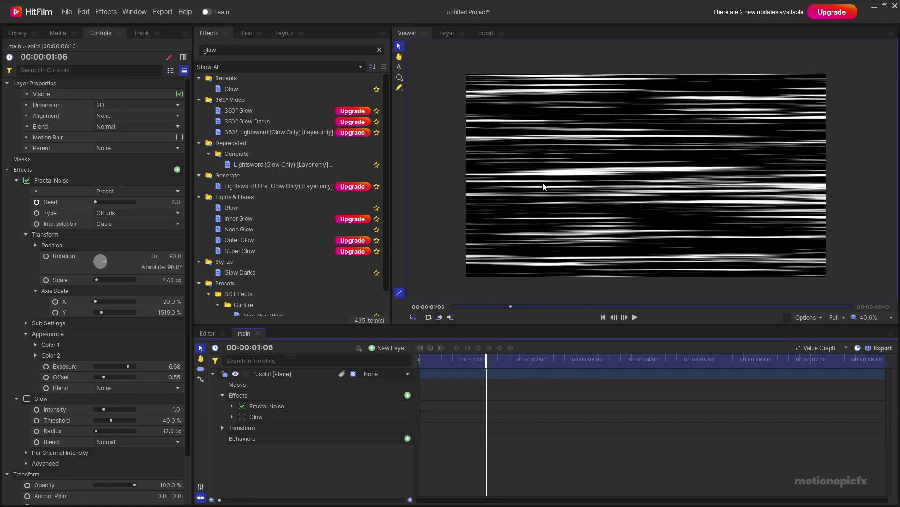
{"action": "left_click", "coordinate": [298, 406]}
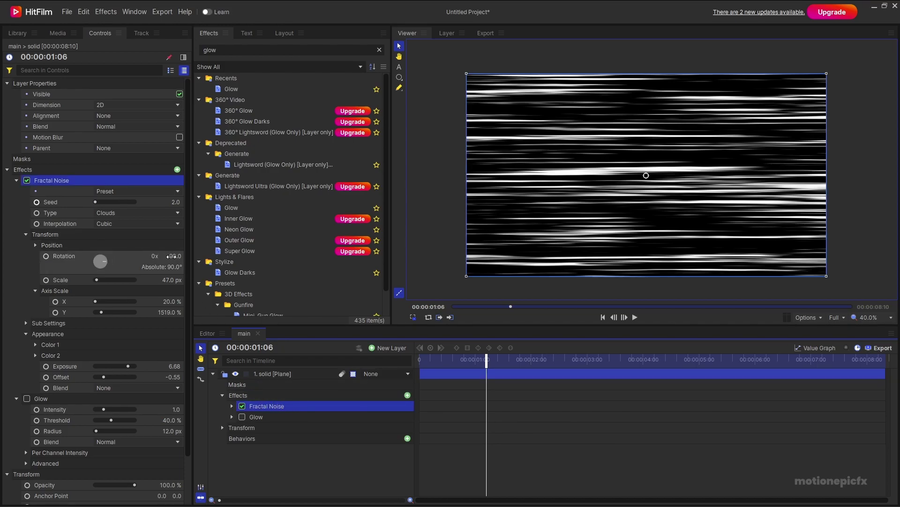
{"action": "left_click", "coordinate": [171, 256]}
{"action": "left_click", "coordinate": [70, 263]}
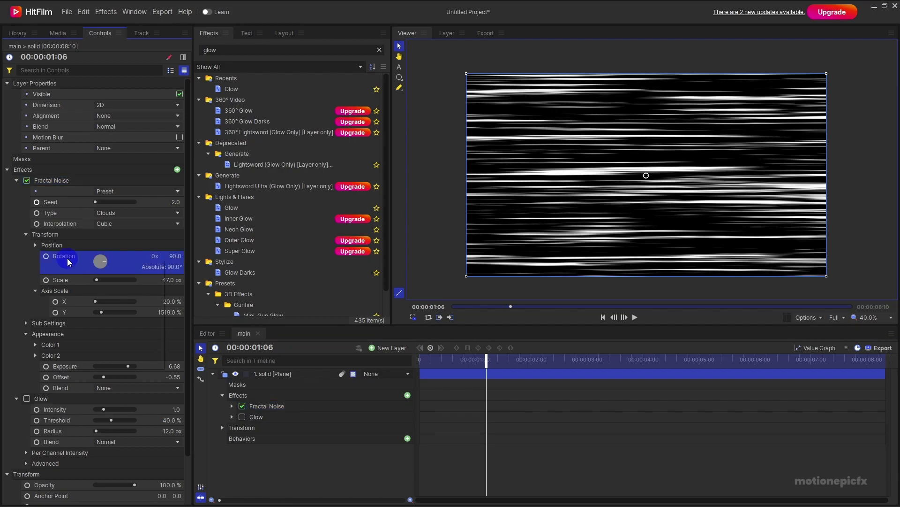
{"action": "right_click", "coordinate": [68, 260]}
{"action": "left_click", "coordinate": [87, 298]}
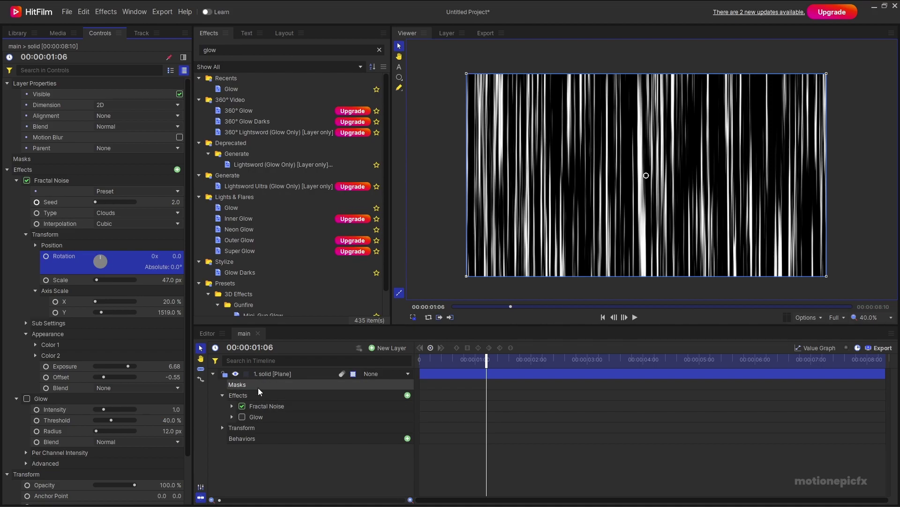
Step: Apply Polar Warp to the noise layer and enlarge its end radius to 1024
{"action": "double_click", "coordinate": [227, 50]}
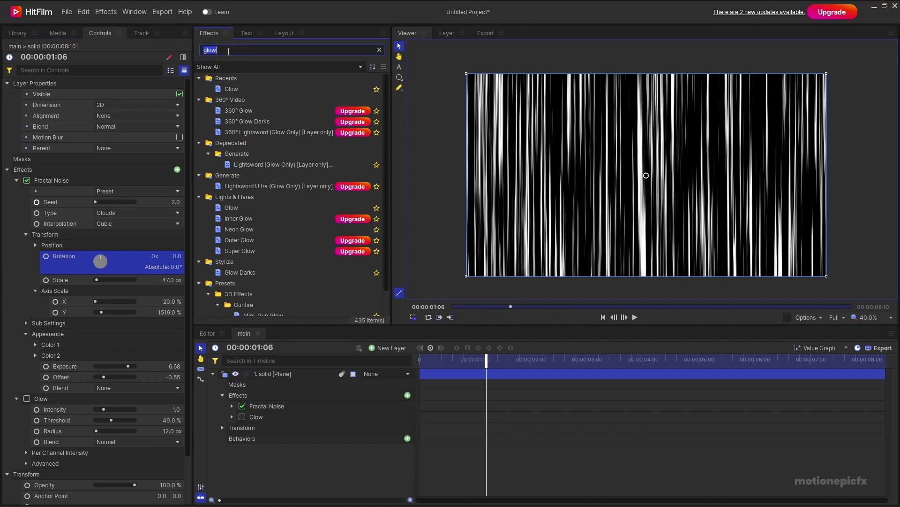
{"action": "type", "text": "pol"}
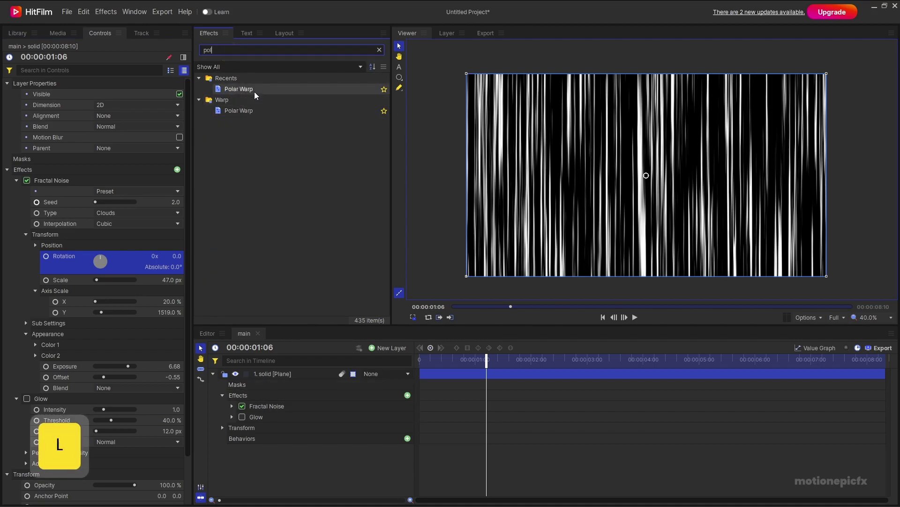
{"action": "left_click_drag", "start_coordinate": [244, 228], "coordinate": [271, 412]}
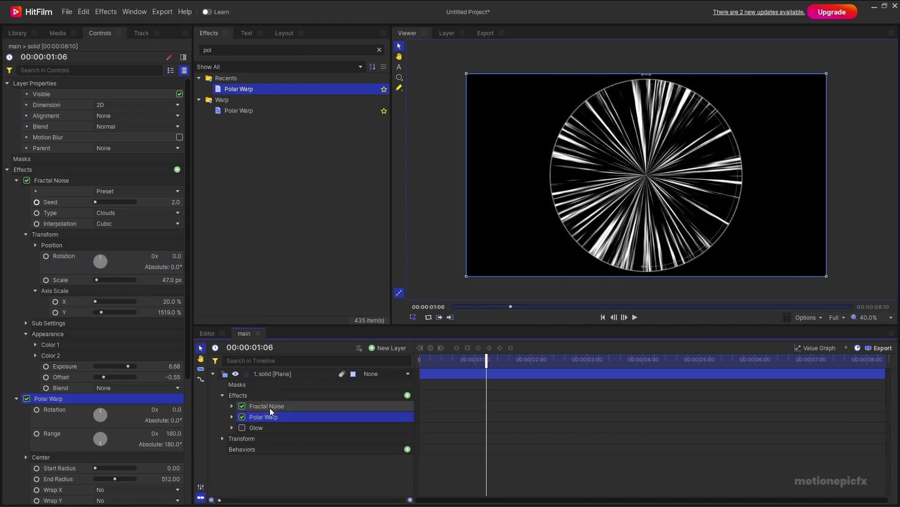
{"action": "left_click_drag", "start_coordinate": [569, 236], "coordinate": [459, 276]}
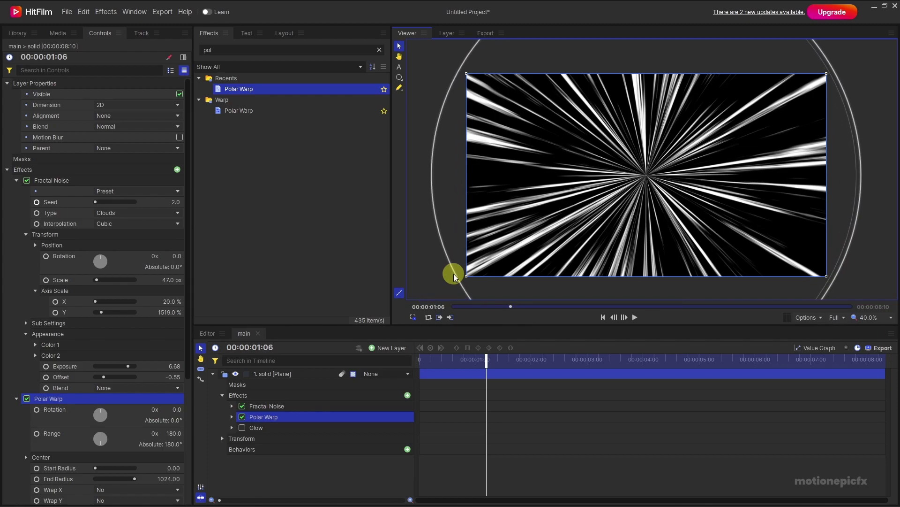
Step: Play the radiating speed lines from the start, then rewind to the first frame
{"action": "key", "text": "Home"}
{"action": "key", "text": "space"}
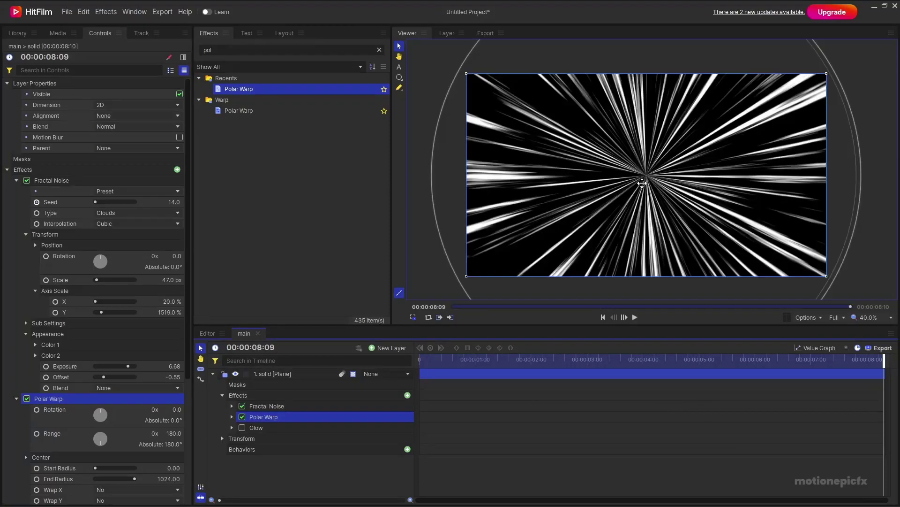
{"action": "left_click_drag", "start_coordinate": [438, 354], "coordinate": [413, 353]}
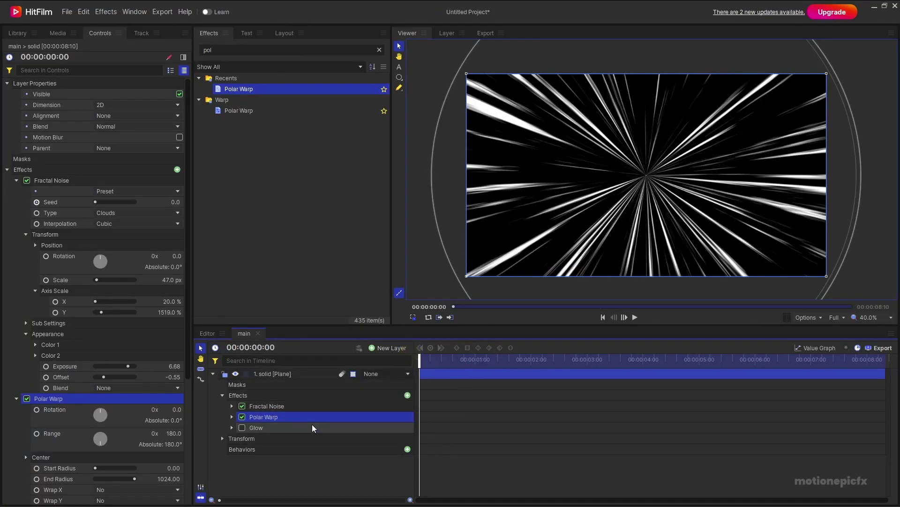
Step: Add a Radial Gradient effect to the plane, placed below Polar Warp
{"action": "double_click", "coordinate": [227, 54]}
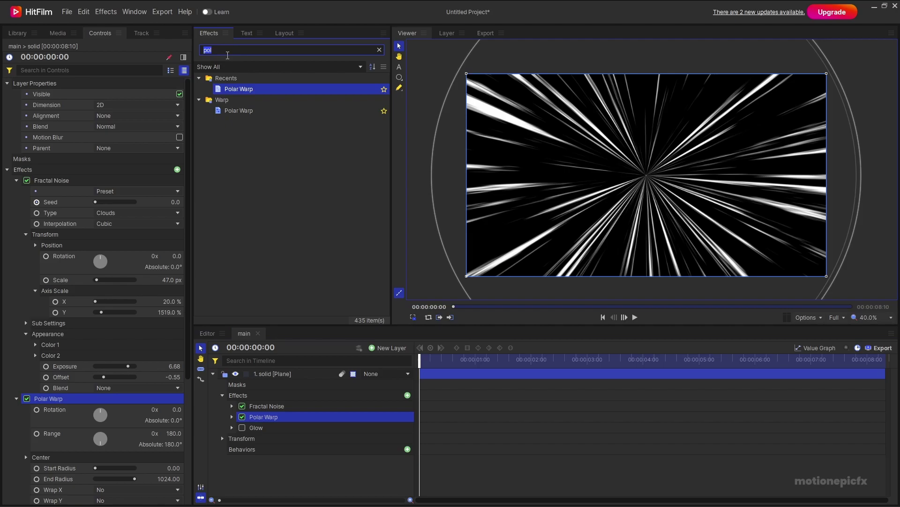
{"action": "type", "text": "gradint"}
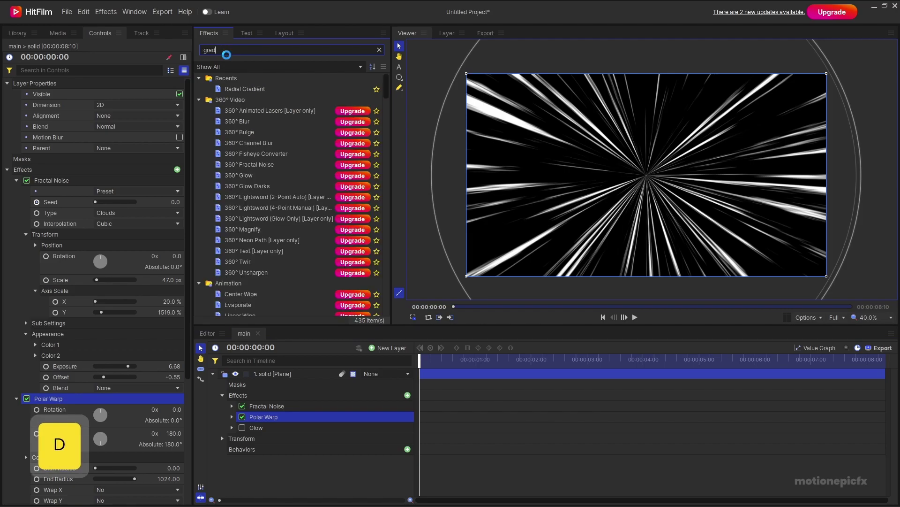
{"action": "key", "text": "BackSpace"}
{"action": "key", "text": "BackSpace"}
{"action": "type", "text": "e"}
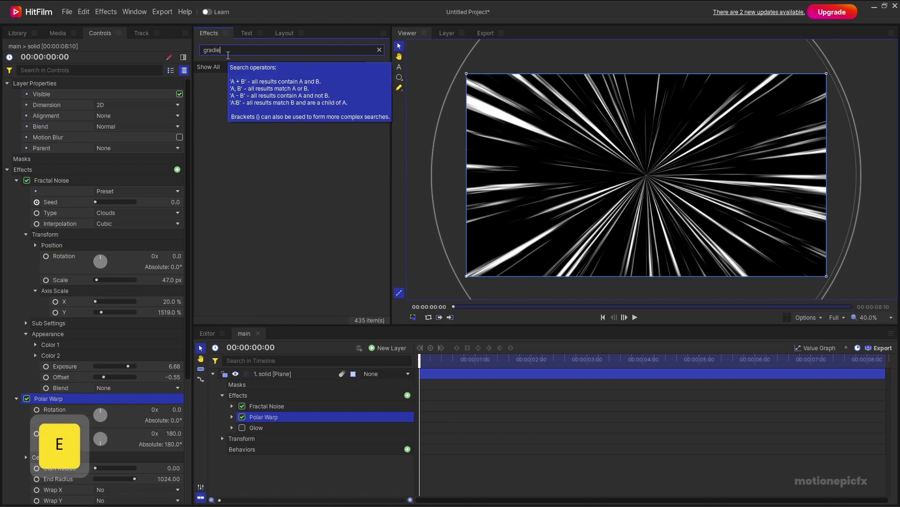
{"action": "left_click_drag", "start_coordinate": [258, 143], "coordinate": [297, 421]}
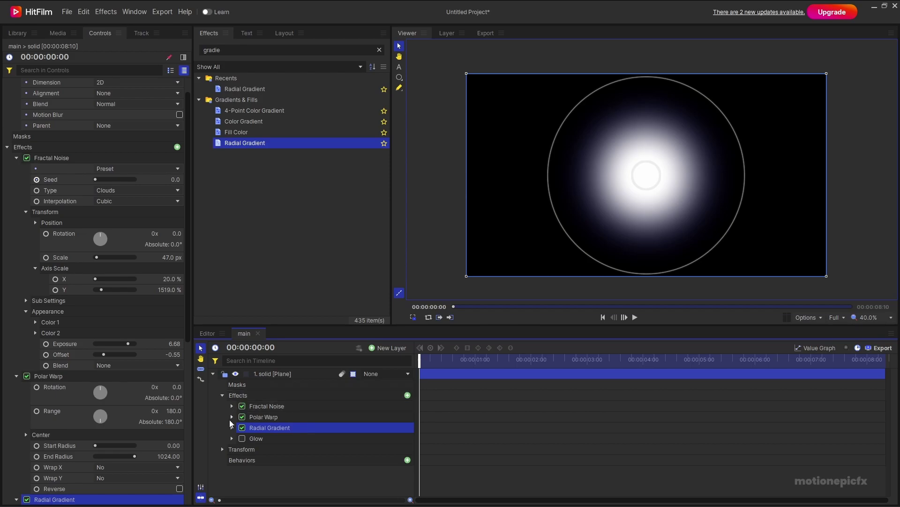
{"action": "scroll", "coordinate": [72, 281], "scroll_direction": "down", "scroll_amount": 6}
{"action": "left_click", "coordinate": [73, 345]}
Step: Delete the unused Glow effect and set the Radial Gradient blend to Normal
{"action": "key", "text": "Delete"}
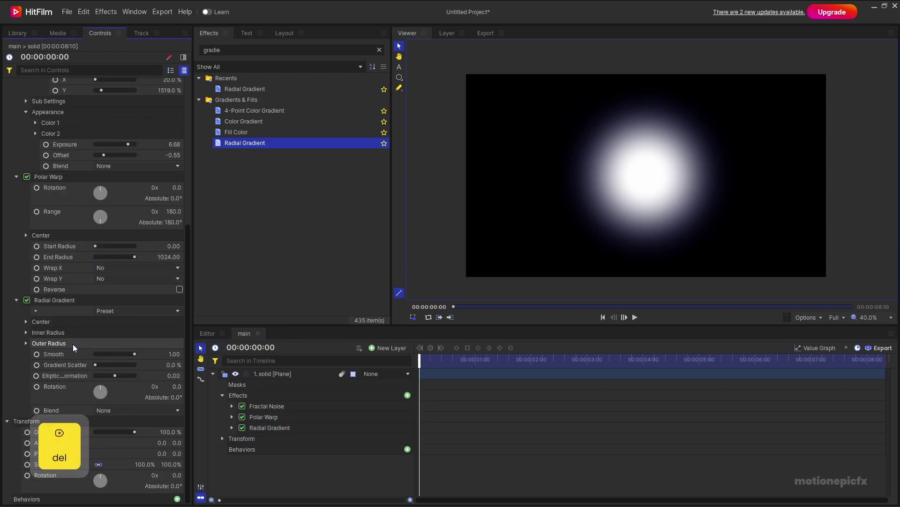
{"action": "left_click", "coordinate": [69, 301]}
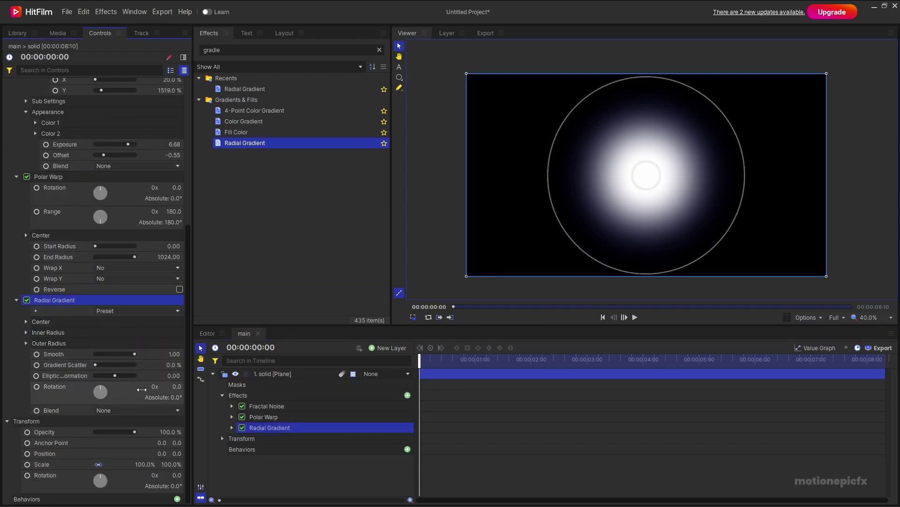
{"action": "left_click", "coordinate": [94, 413]}
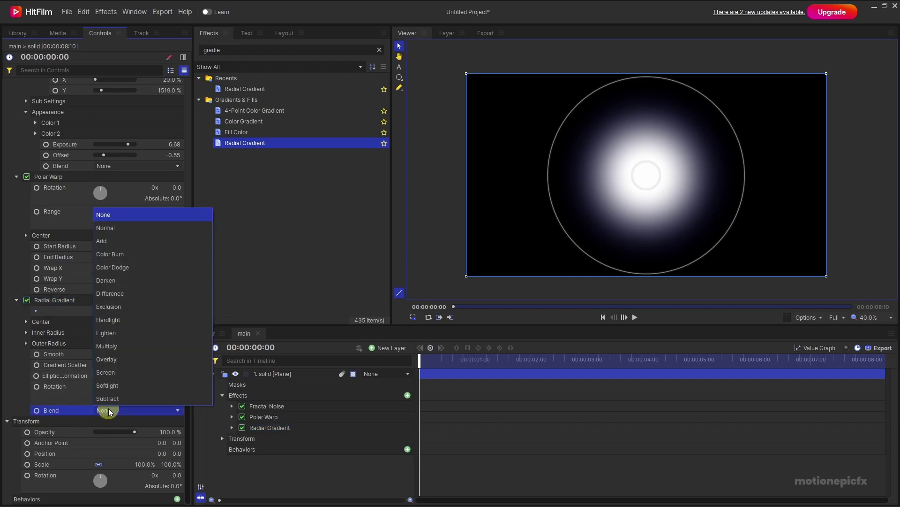
{"action": "left_click", "coordinate": [109, 229]}
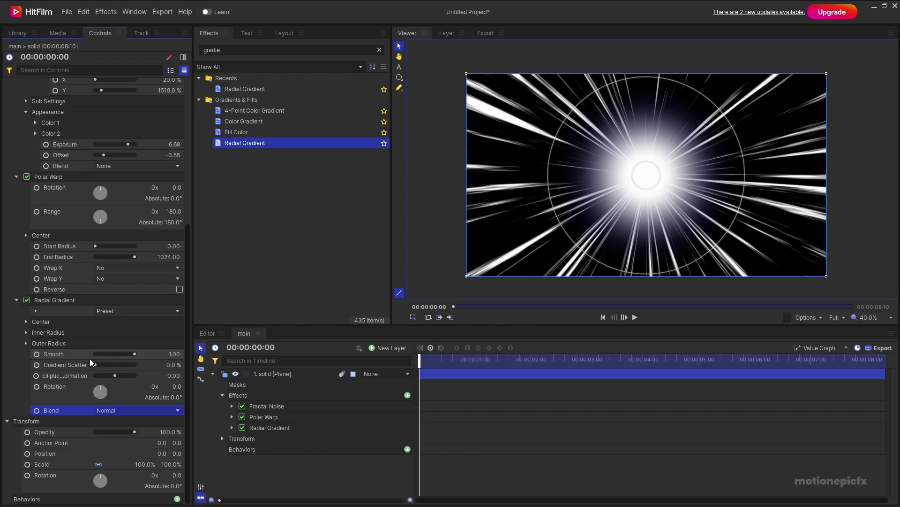
Step: Tint the gradient's inner colour spring green (#00ff7f) and lower inner opacity to 0.77
{"action": "left_click", "coordinate": [27, 333]}
{"action": "left_click", "coordinate": [25, 376]}
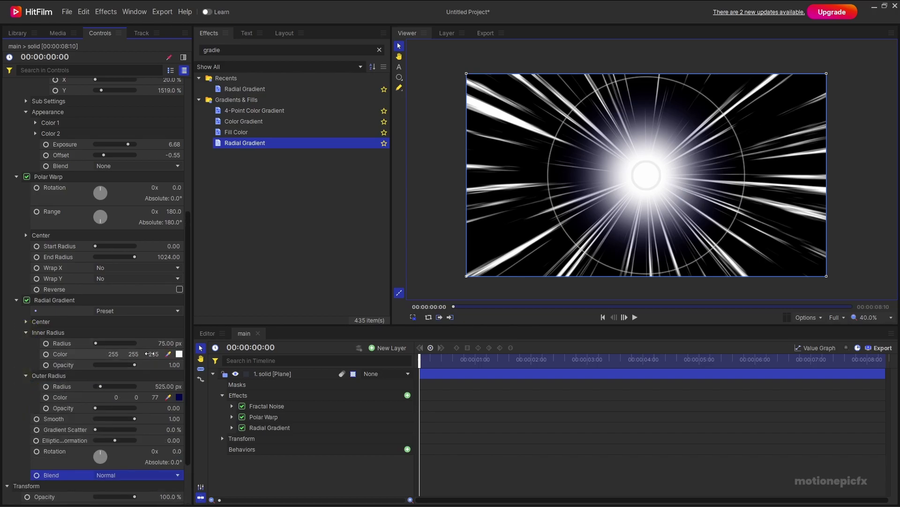
{"action": "left_click", "coordinate": [178, 354]}
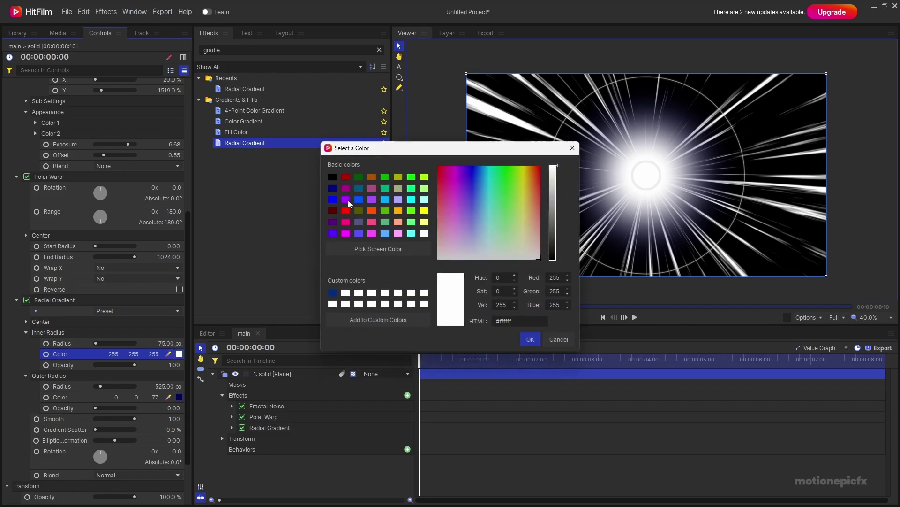
{"action": "left_click", "coordinate": [411, 188]}
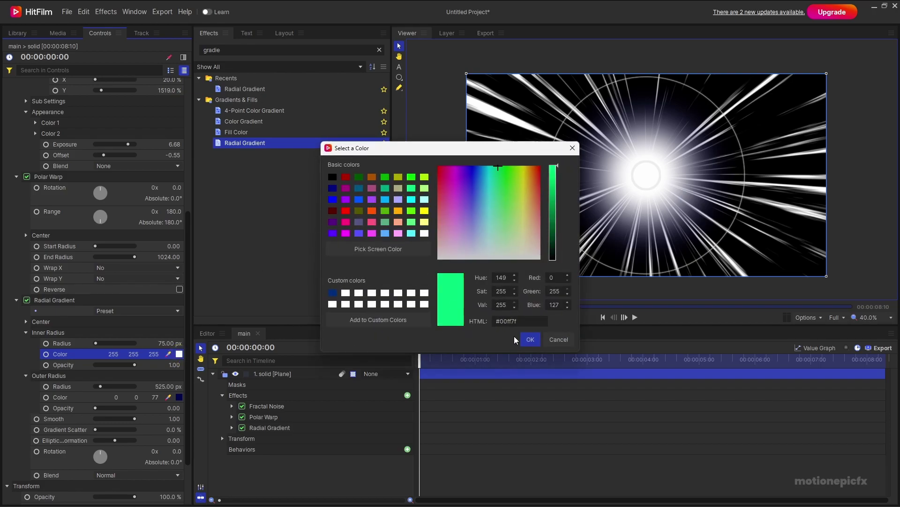
{"action": "left_click", "coordinate": [531, 339]}
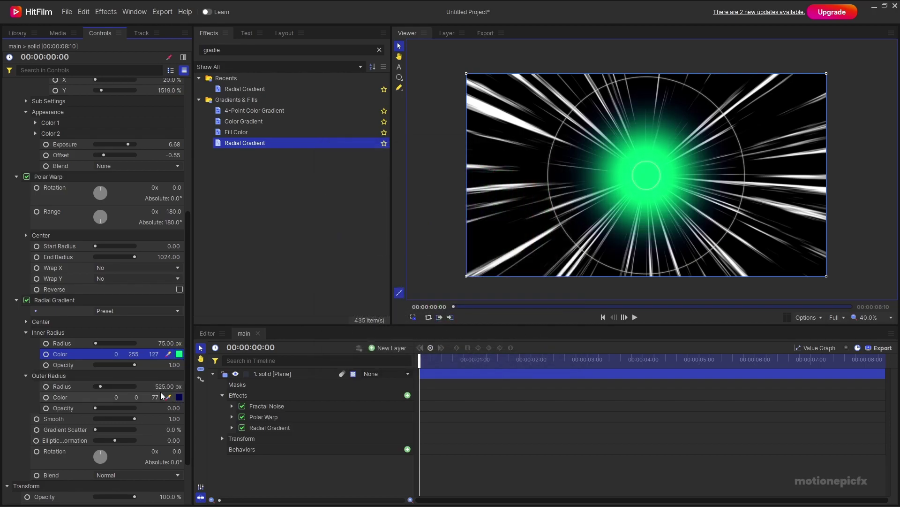
{"action": "left_click_drag", "start_coordinate": [130, 366], "coordinate": [117, 409]}
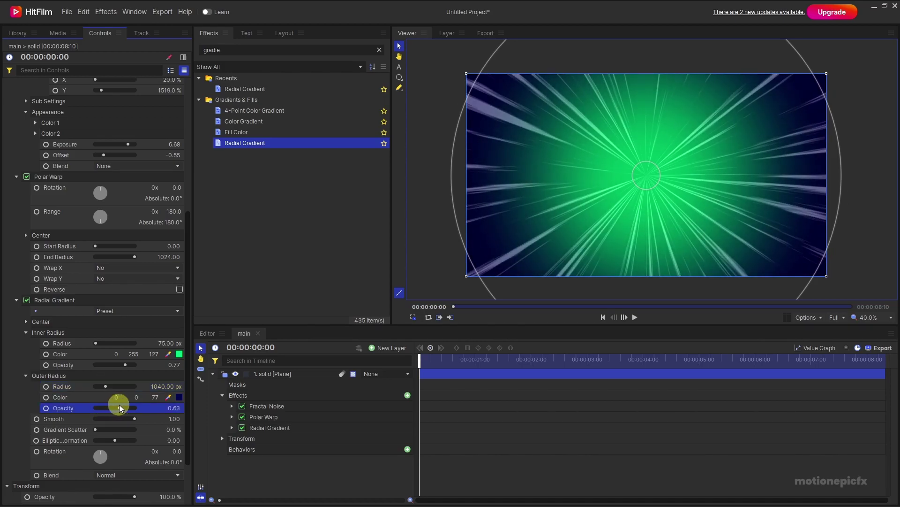
{"action": "scroll", "coordinate": [135, 392], "scroll_direction": "down", "scroll_amount": 2}
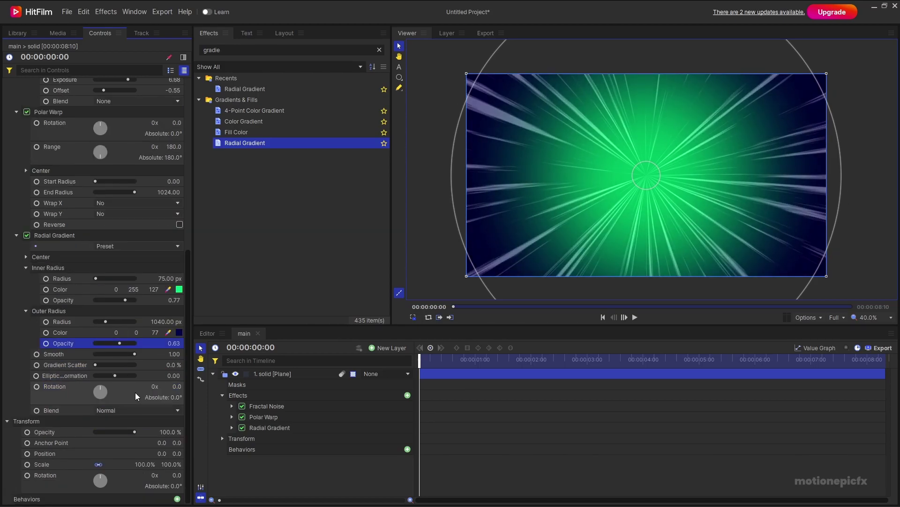
Step: Set the Radial Gradient's blend mode to Overlay, after trying Add and Darken
{"action": "left_click", "coordinate": [115, 410]}
{"action": "left_click", "coordinate": [110, 244]}
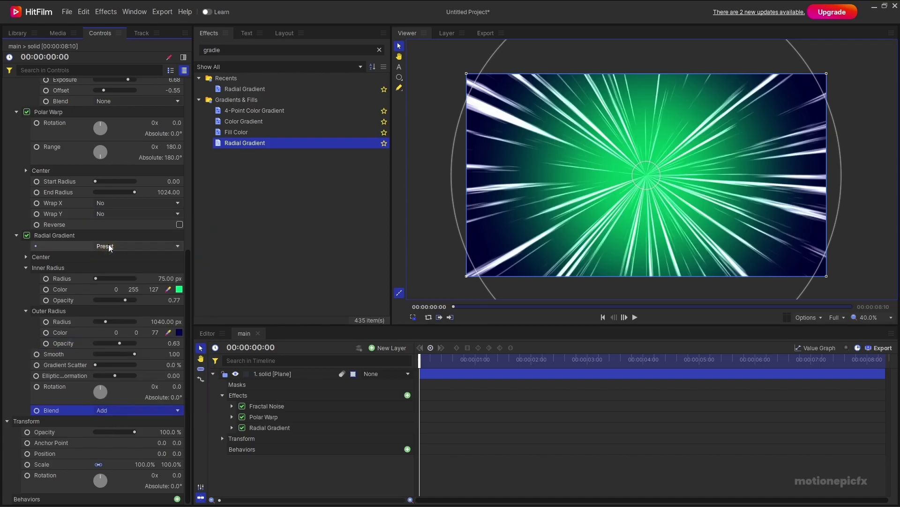
{"action": "key", "text": "Down"}
{"action": "key", "text": "Down"}
{"action": "key", "text": "Down"}
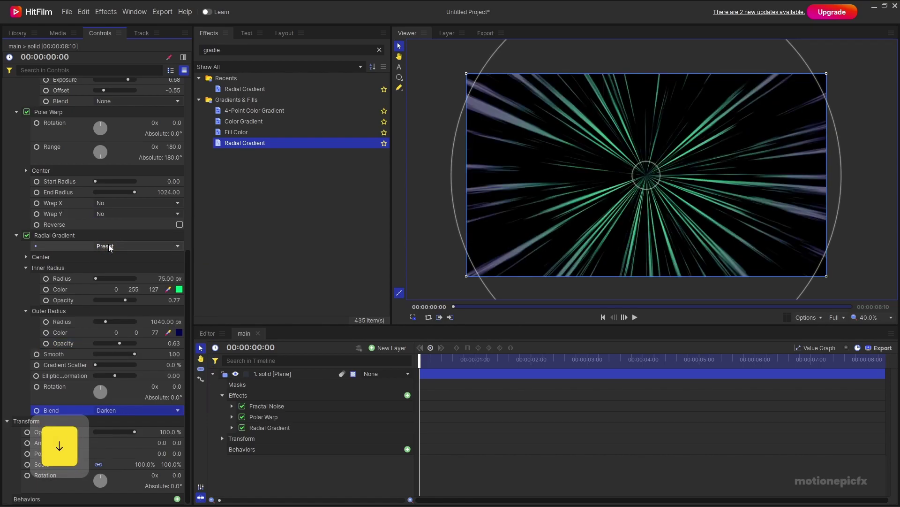
{"action": "key", "text": "Down"}
{"action": "key", "text": "Down"}
{"action": "key", "text": "Down"}
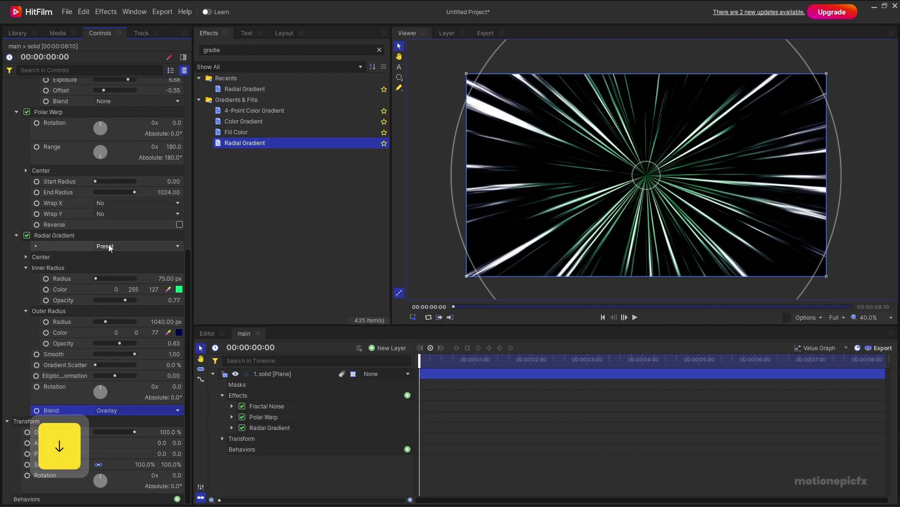
{"action": "left_click_drag", "start_coordinate": [424, 360], "coordinate": [502, 361]}
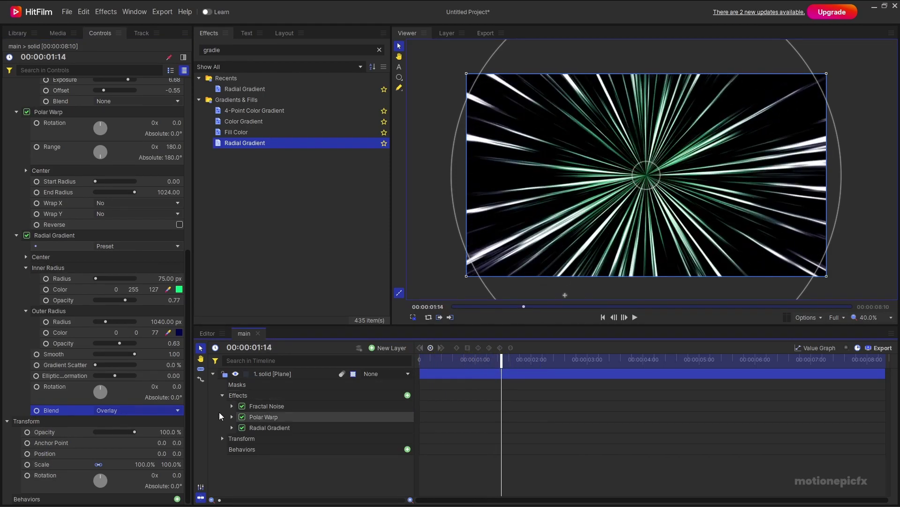
Step: Raise Inner and Outer Opacity to 1.00 and make the Outer Radius Color red (#ff0000)
{"action": "left_click_drag", "start_coordinate": [125, 299], "coordinate": [155, 305]}
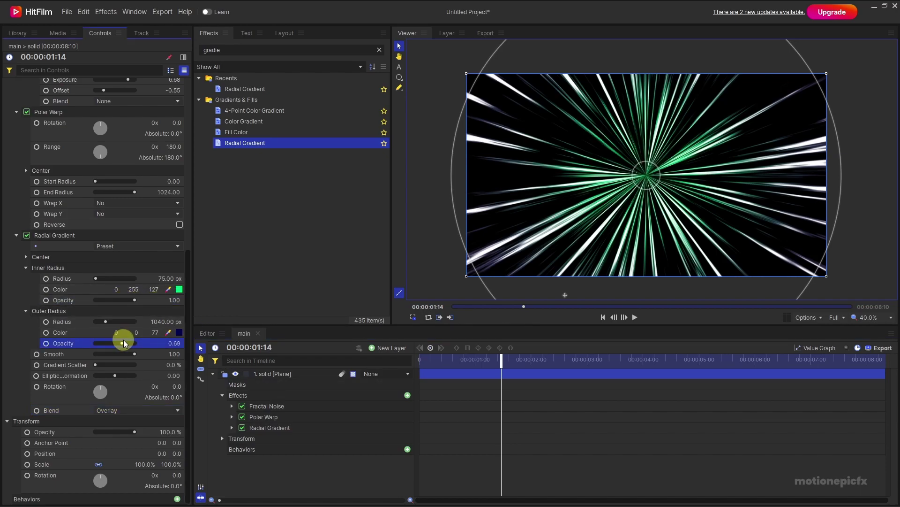
{"action": "left_click_drag", "start_coordinate": [124, 344], "coordinate": [140, 343]}
{"action": "left_click", "coordinate": [179, 332]}
{"action": "left_click", "coordinate": [345, 210]}
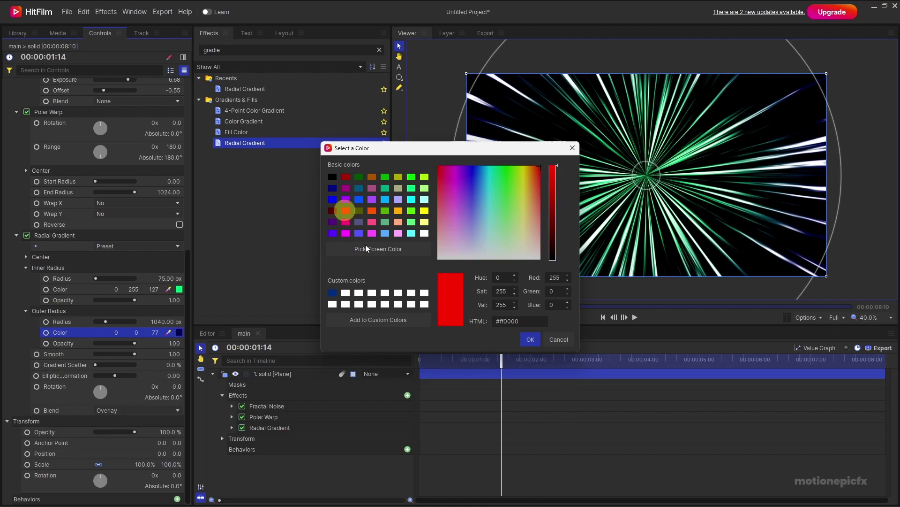
{"action": "left_click", "coordinate": [529, 338]}
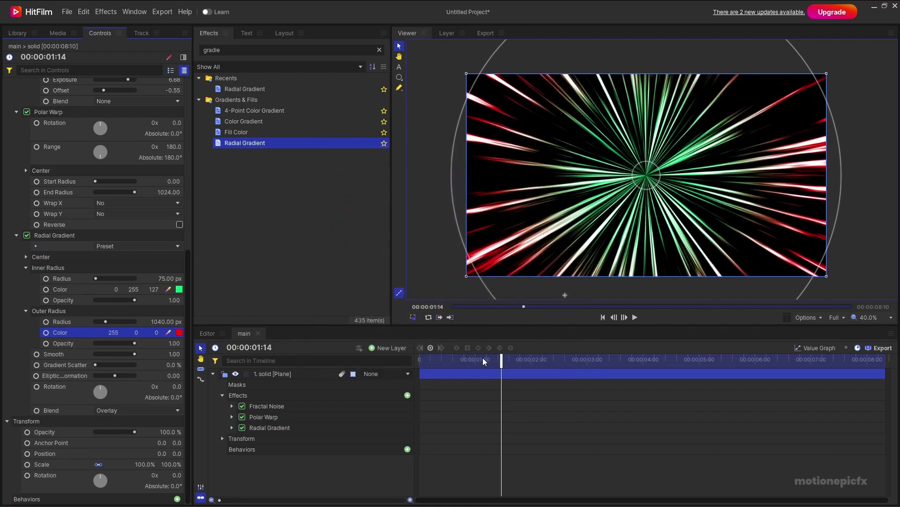
{"action": "left_click_drag", "start_coordinate": [484, 361], "coordinate": [452, 345]}
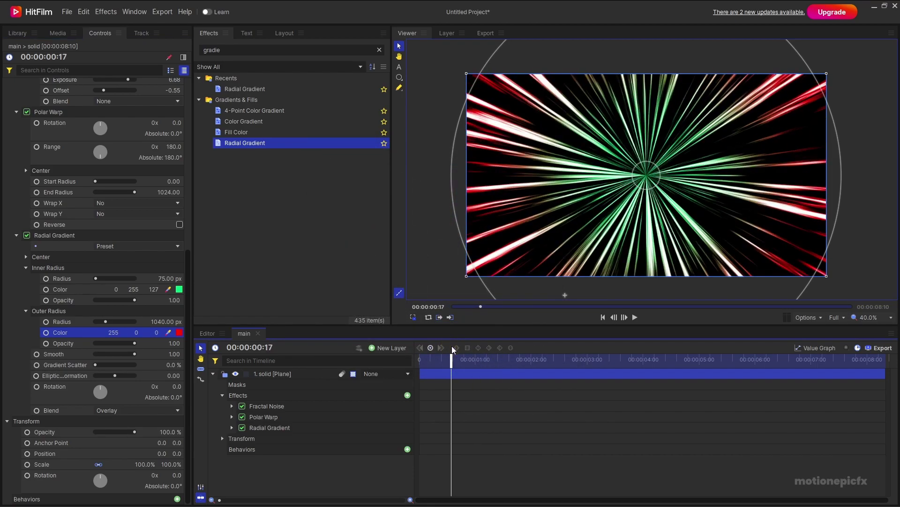
{"action": "key", "text": "space"}
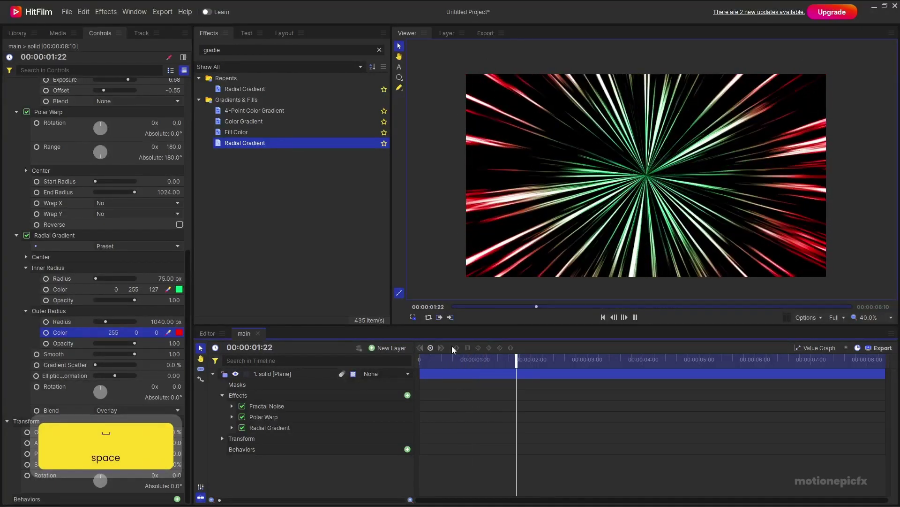